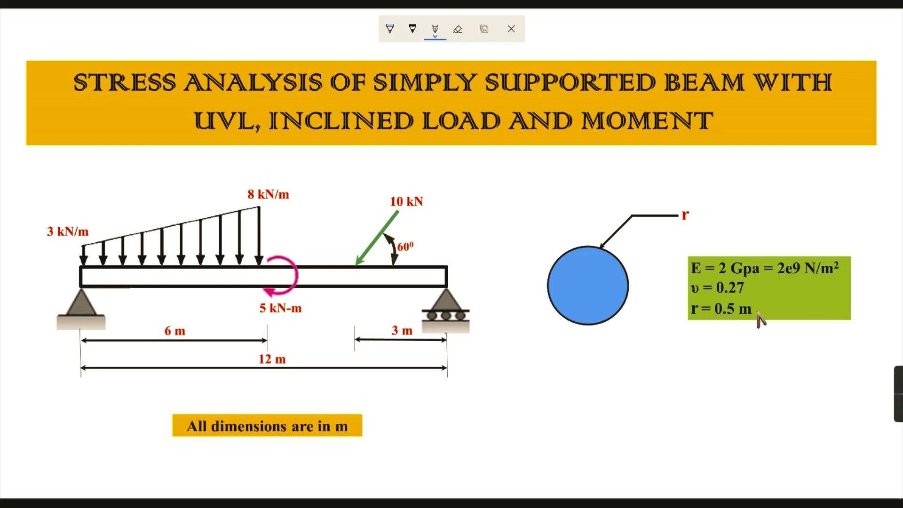
Step: Ink-mark the radius value and the units note on the slide, and underline UVL, INCLINED LOAD and MOMENT in the title
drag(723, 321, 770, 309)
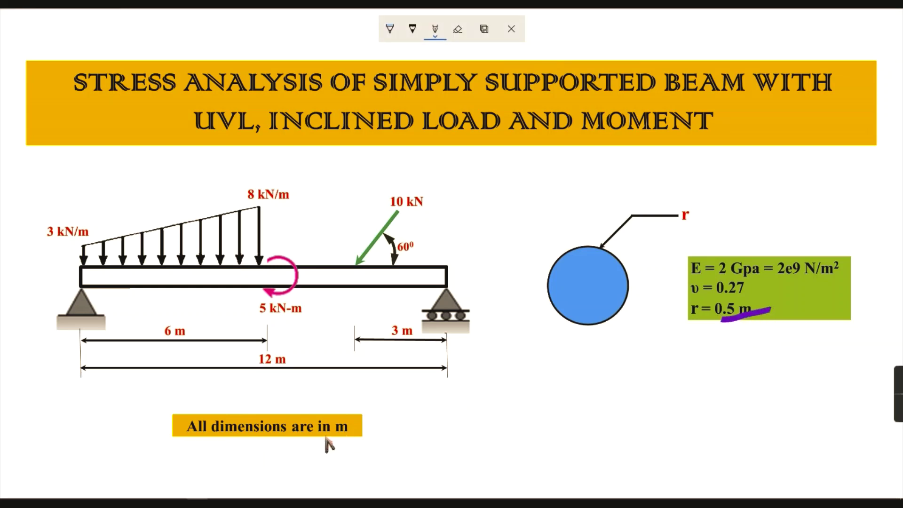
drag(325, 436, 374, 422)
drag(197, 135, 497, 136)
drag(581, 135, 714, 135)
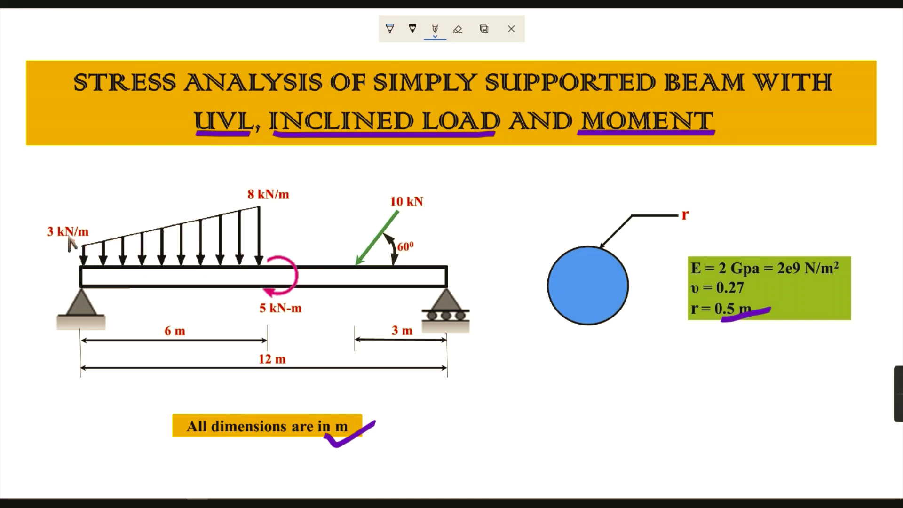
Step: Ink-mark the 3 kN/m, 8 kN/m, 5 kN-m and 10 kN loads, write a circled 5 above the distributed load, and erase all ink
drag(43, 240, 82, 238)
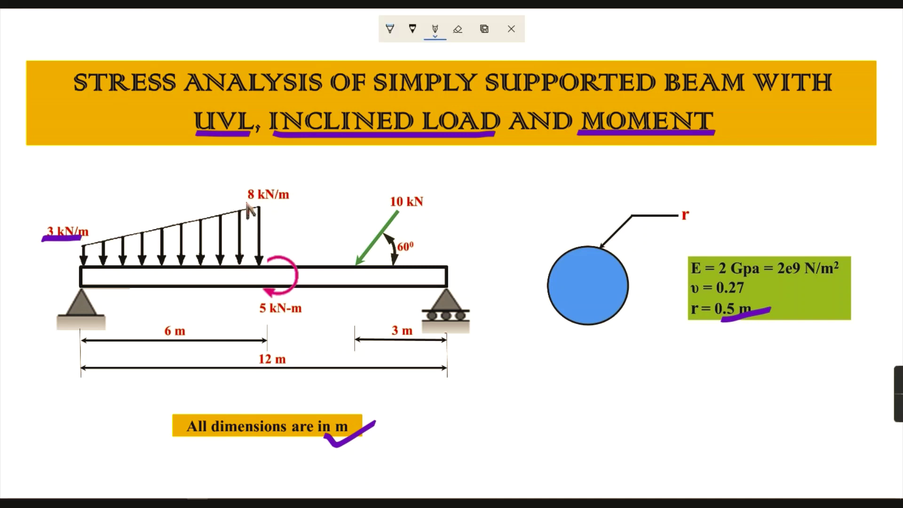
drag(247, 202, 290, 200)
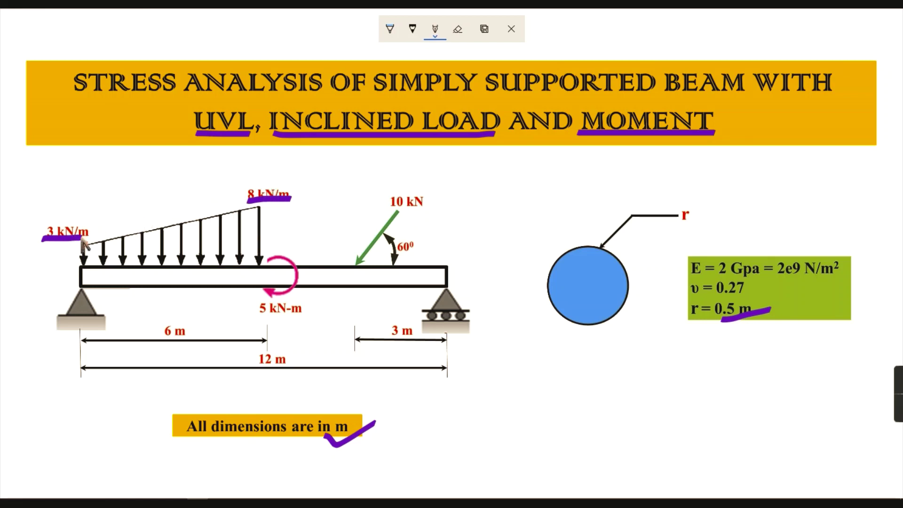
mouse_move(159, 200)
mouse_down()
mouse_move(164, 220)
mouse_move(159, 201)
mouse_move(170, 194)
mouse_move(145, 219)
mouse_move(183, 204)
mouse_move(168, 188)
mouse_move(139, 187)
mouse_move(143, 214)
mouse_up()
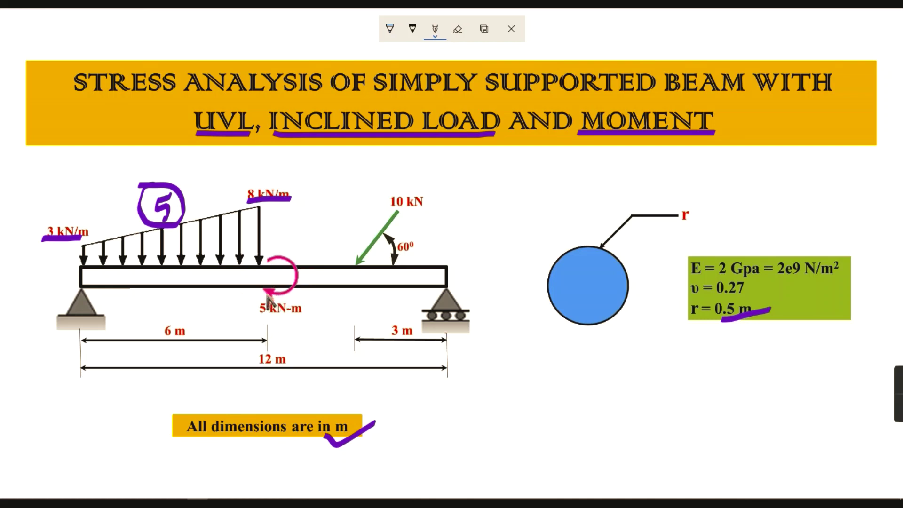
drag(259, 317, 314, 319)
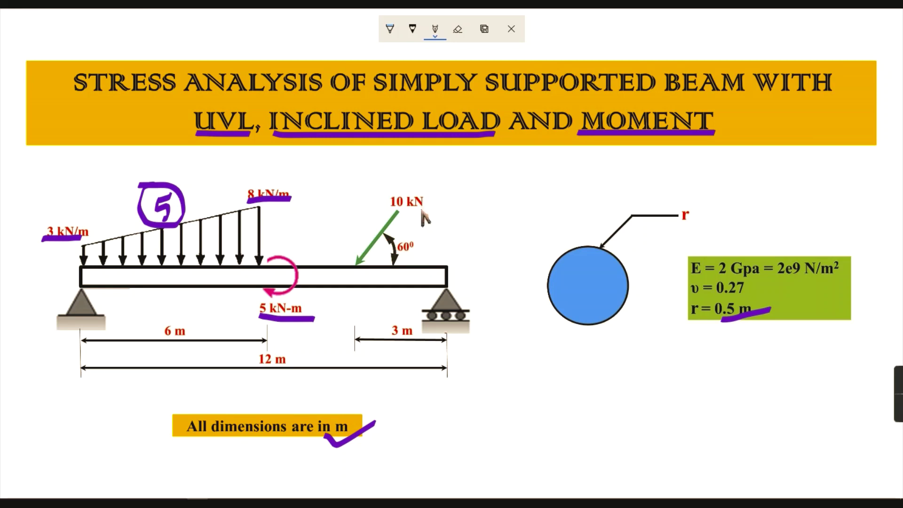
drag(423, 207, 453, 186)
click(458, 29)
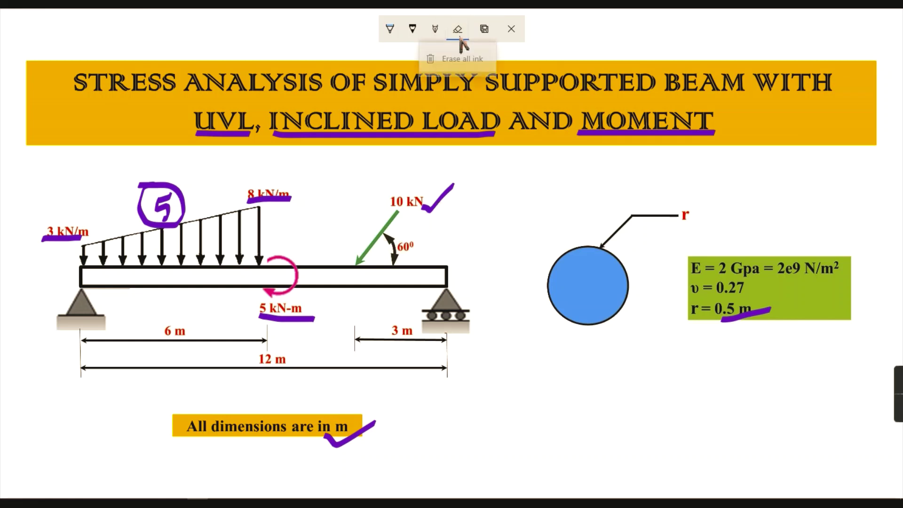
click(460, 62)
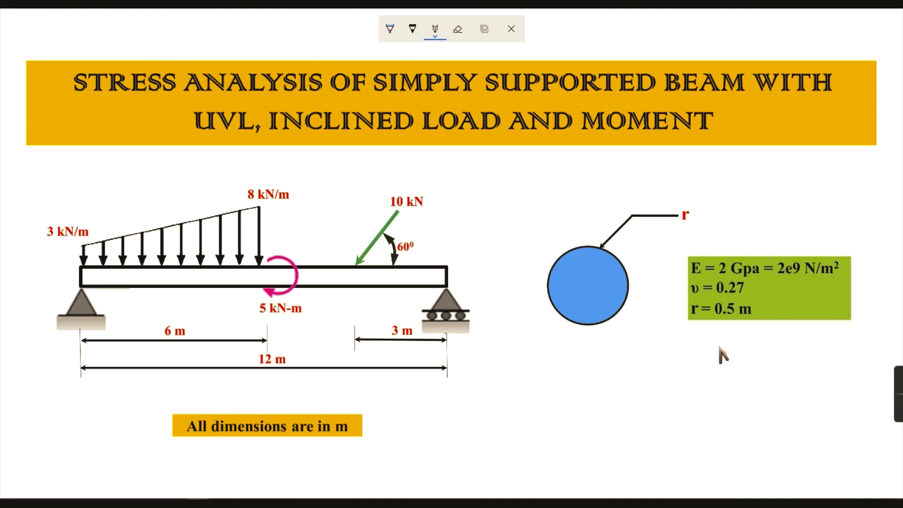
Step: Tick and underline the elastic modulus, mark Poisson's ratio in the slide's material data, and erase all ink
drag(671, 262, 705, 241)
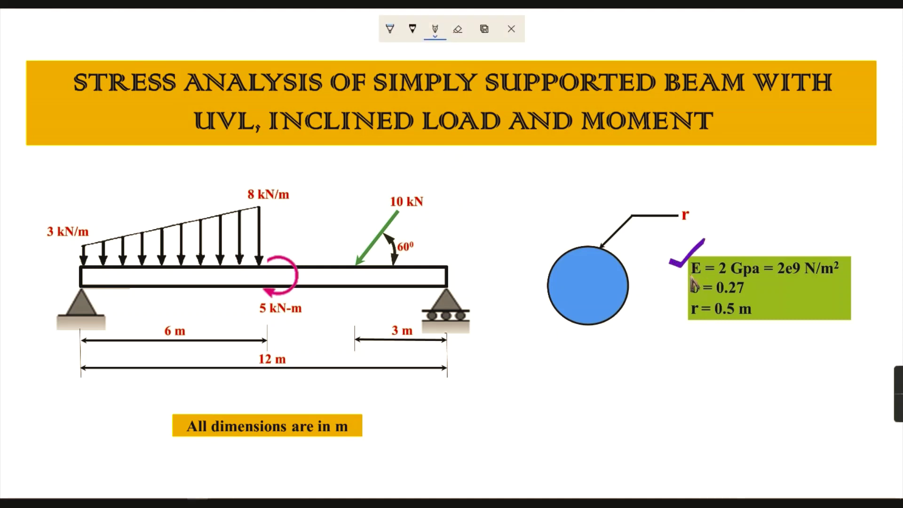
drag(689, 277, 703, 279)
drag(776, 277, 845, 277)
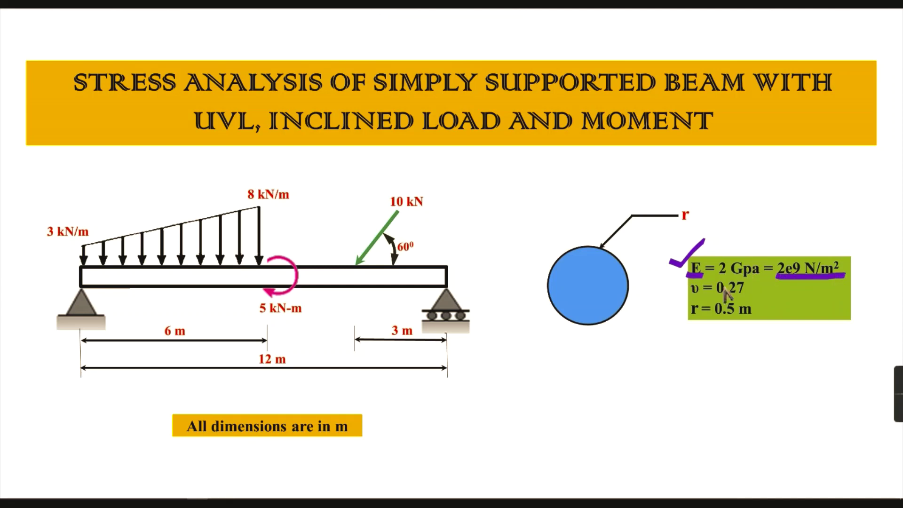
drag(674, 292, 710, 283)
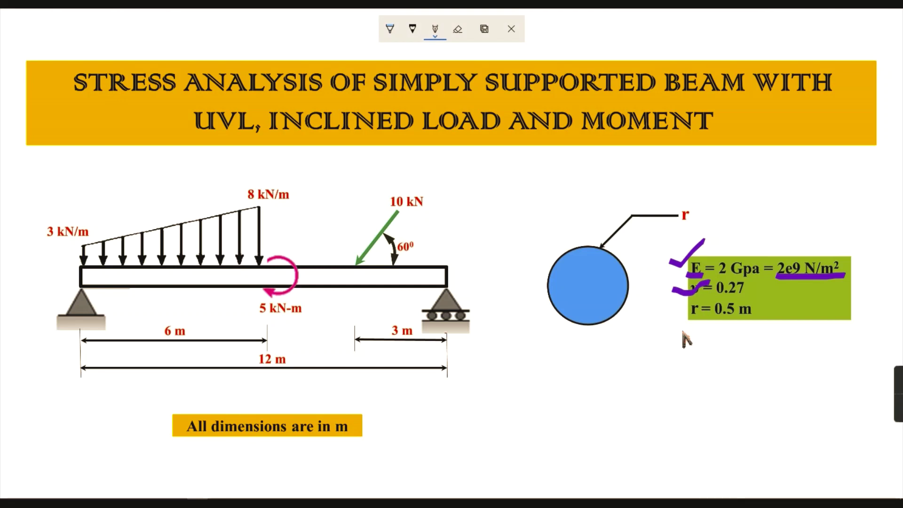
click(458, 30)
click(458, 30)
click(464, 61)
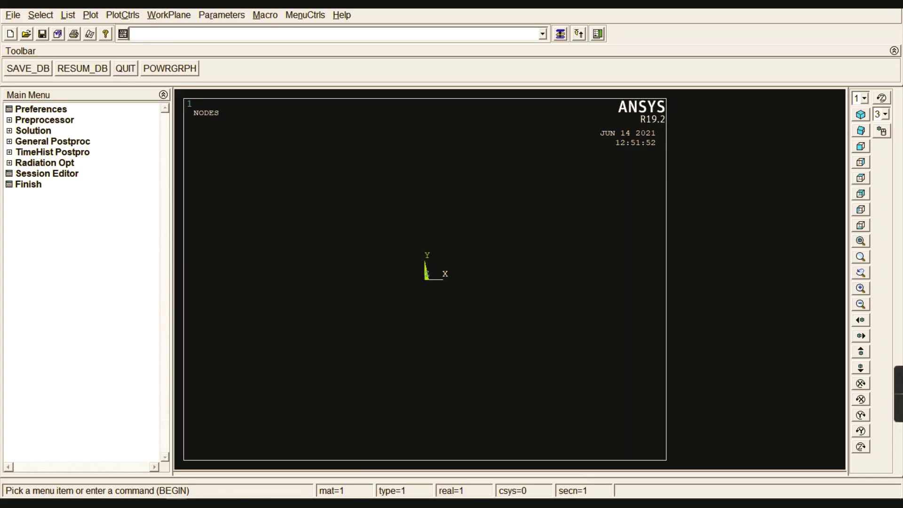
Step: Set the GUI filtering preferences to the Structural discipline with the h-Method
click(41, 110)
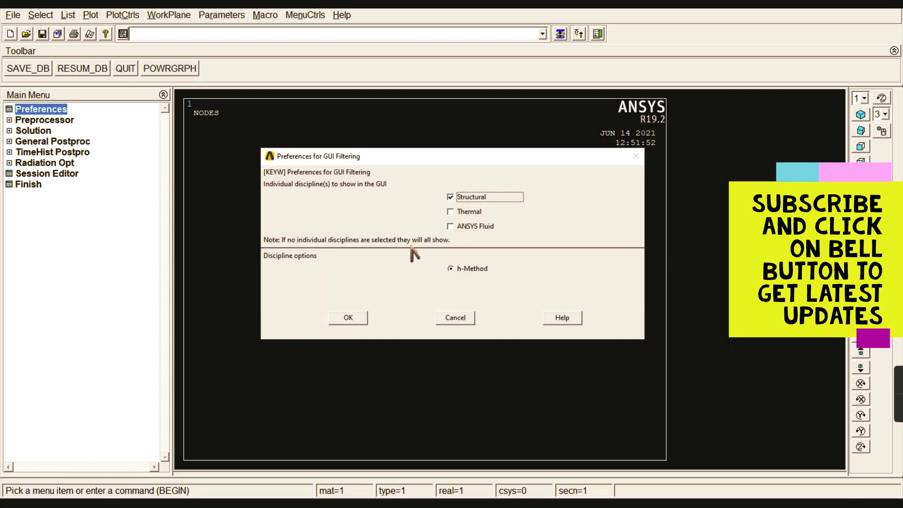
click(351, 320)
Step: Add the Beam 2 node 188 element type with reference number 1
click(53, 121)
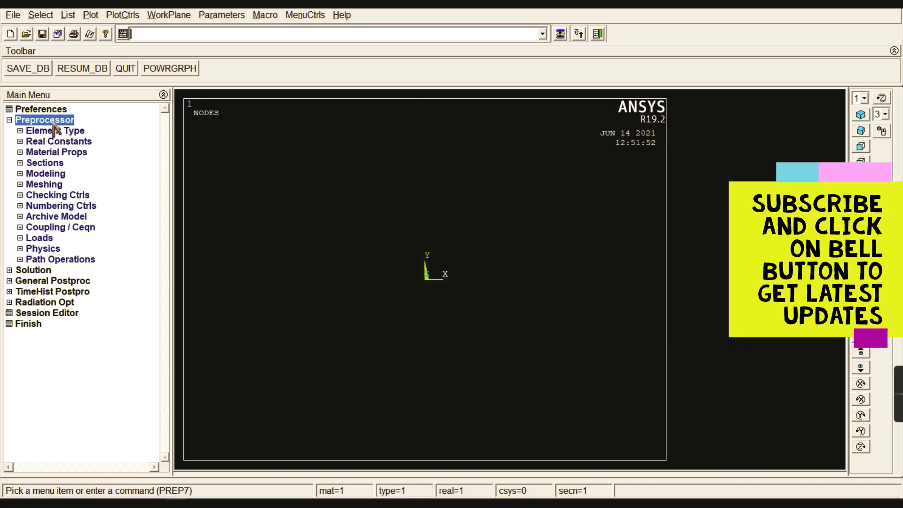
click(52, 132)
click(54, 141)
click(96, 280)
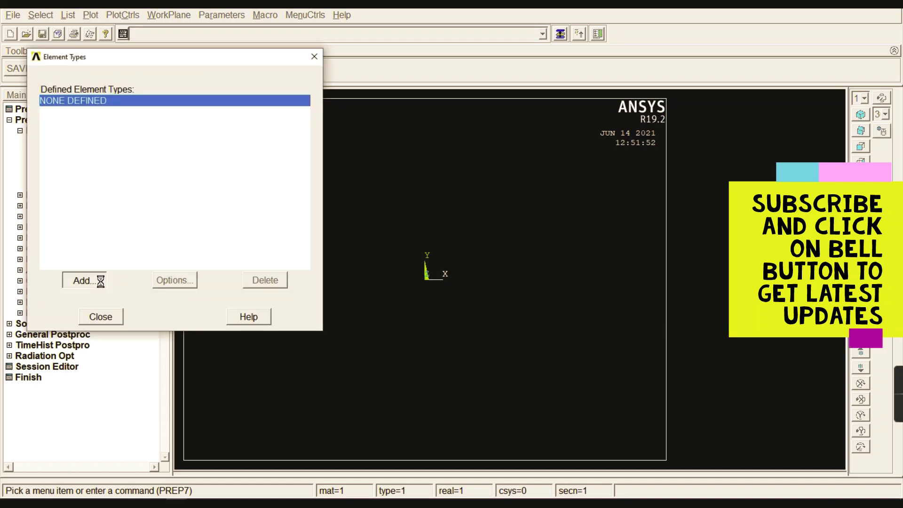
click(476, 220)
click(574, 212)
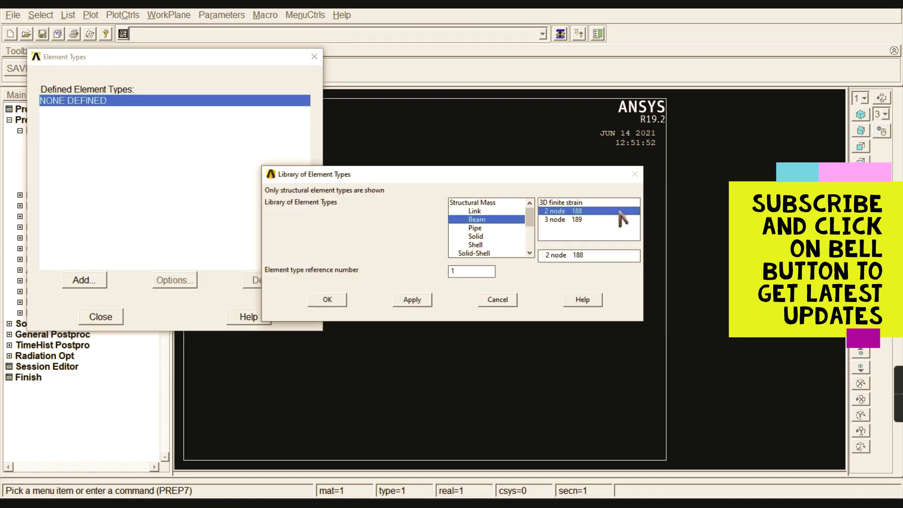
click(328, 300)
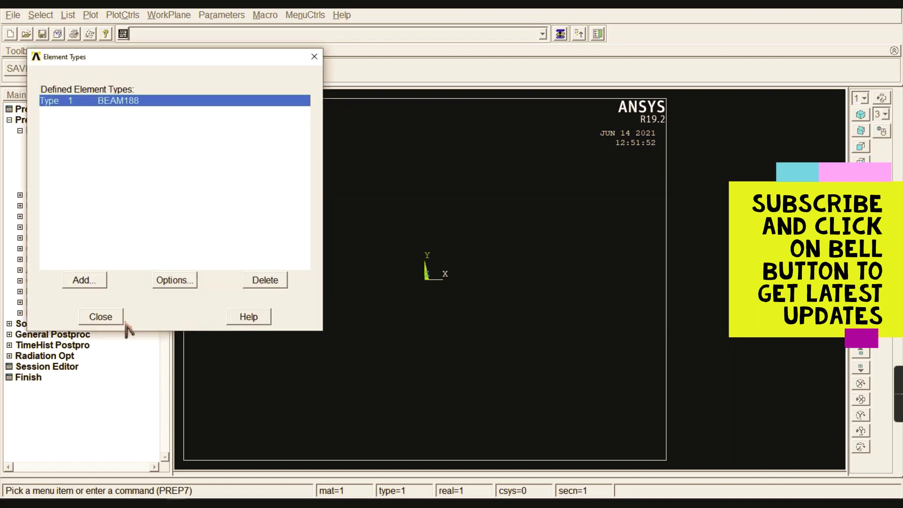
click(101, 316)
click(54, 131)
Step: Define material model 1 as structural linear elastic isotropic with EX 2e9 and PRXY 0.27
click(53, 153)
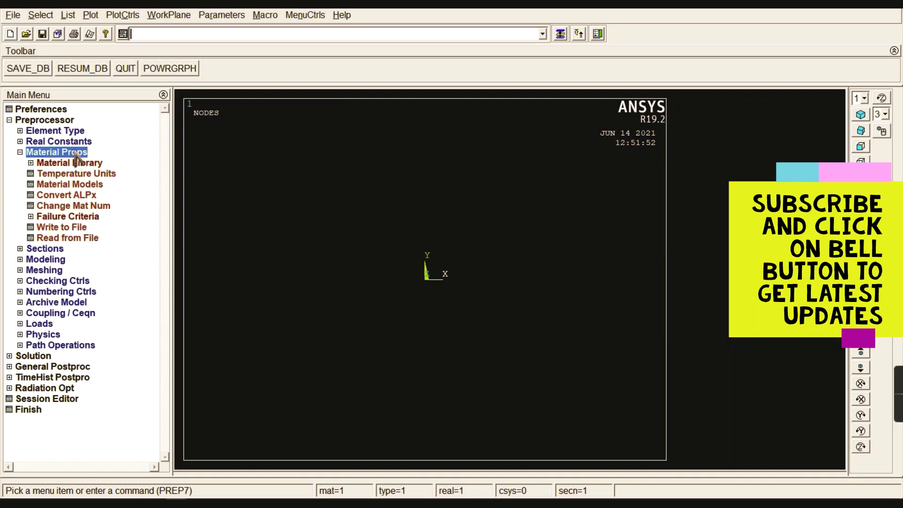
click(70, 185)
double_click(472, 221)
click(483, 232)
double_click(483, 233)
double_click(501, 244)
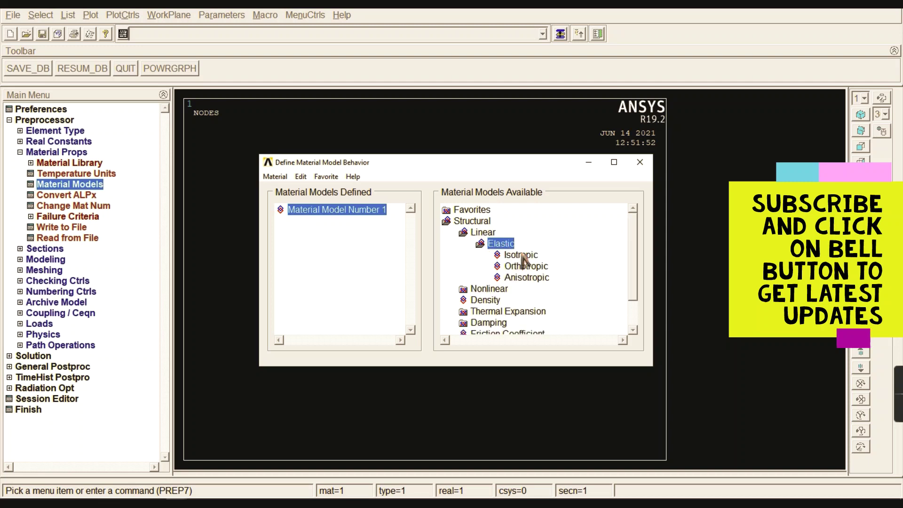
double_click(520, 255)
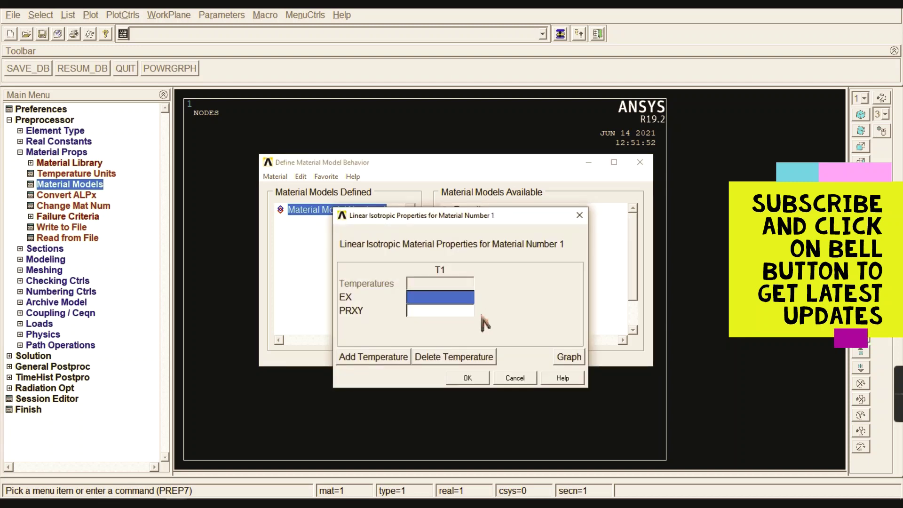
text(2e9)
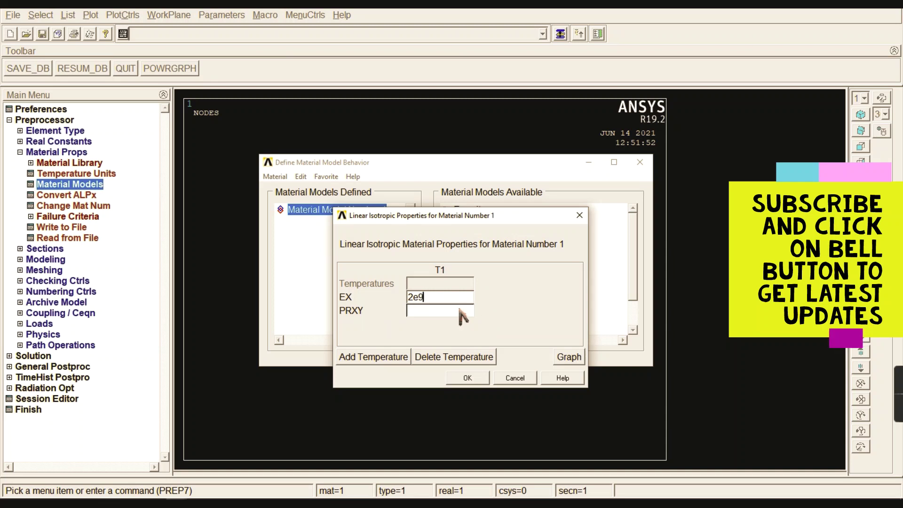
click(460, 310)
text(0.27)
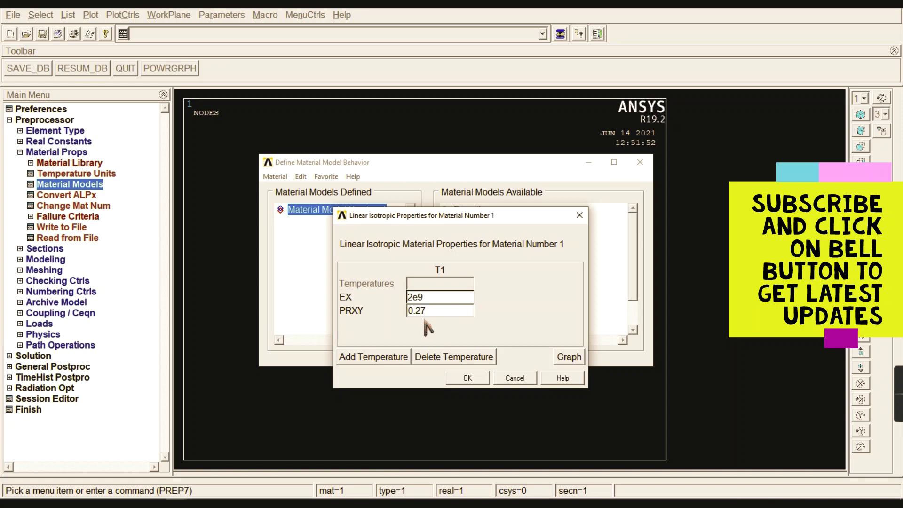
click(468, 378)
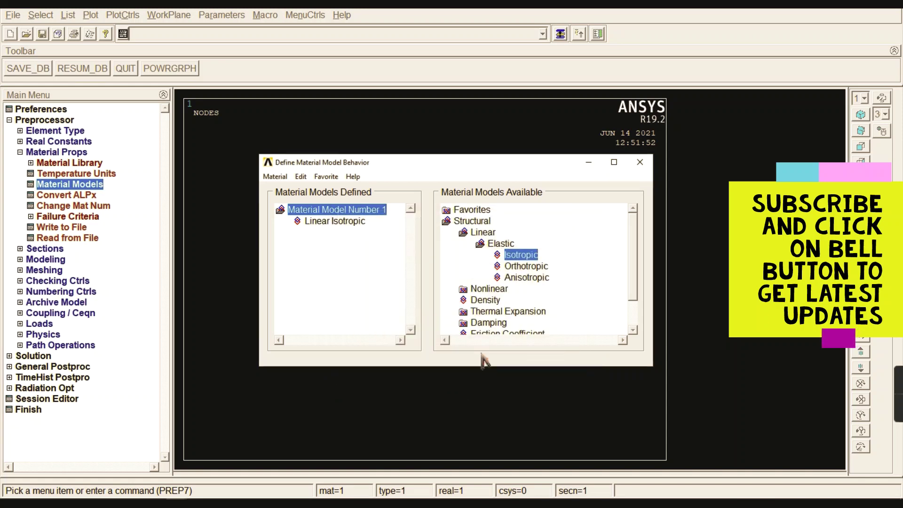
click(640, 162)
click(71, 152)
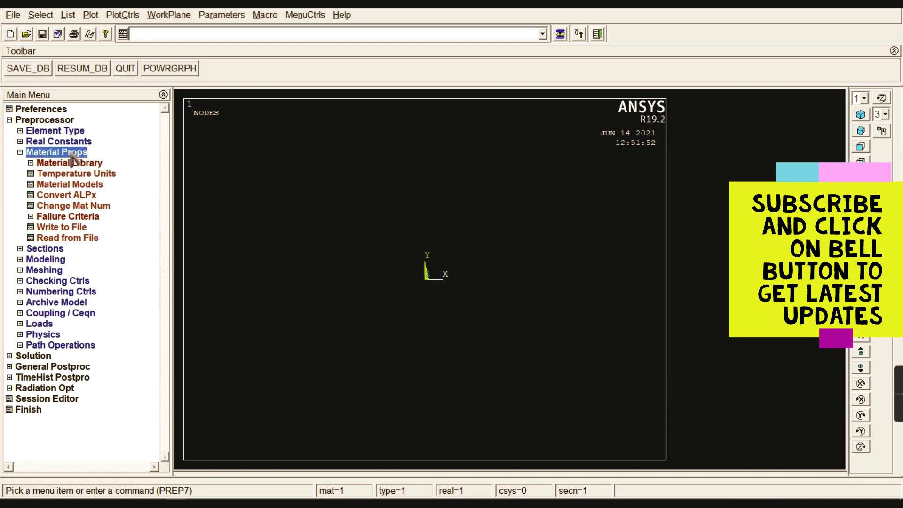
Step: Set up beam section ID 1 as a solid circle with radius 0.5, checking the dimensions on the problem slide
click(54, 163)
click(56, 173)
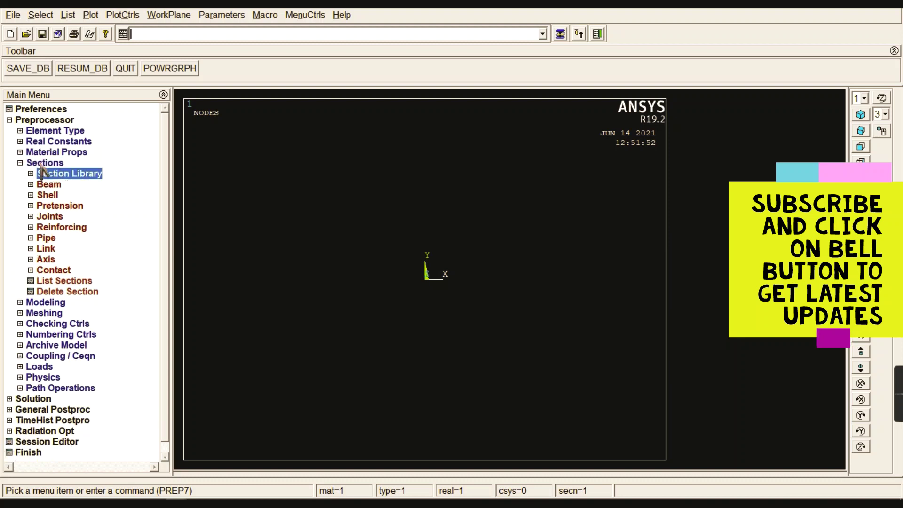
click(55, 185)
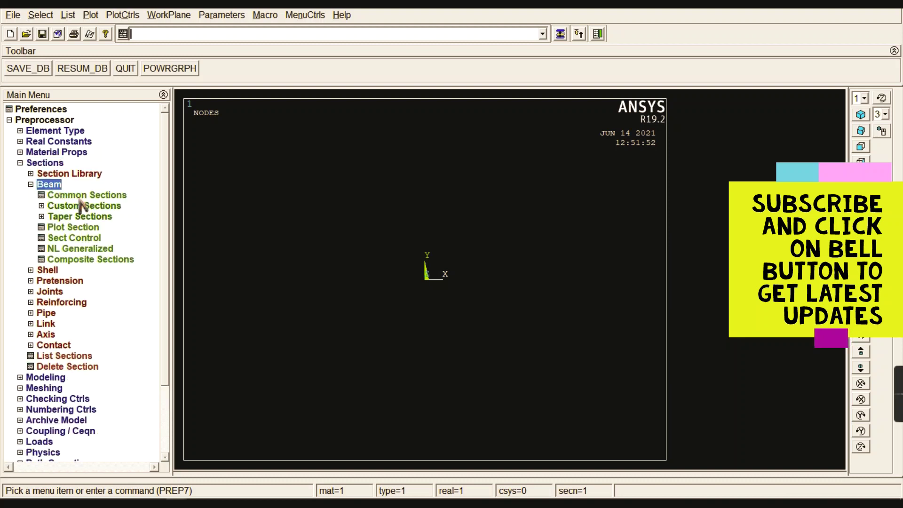
click(73, 196)
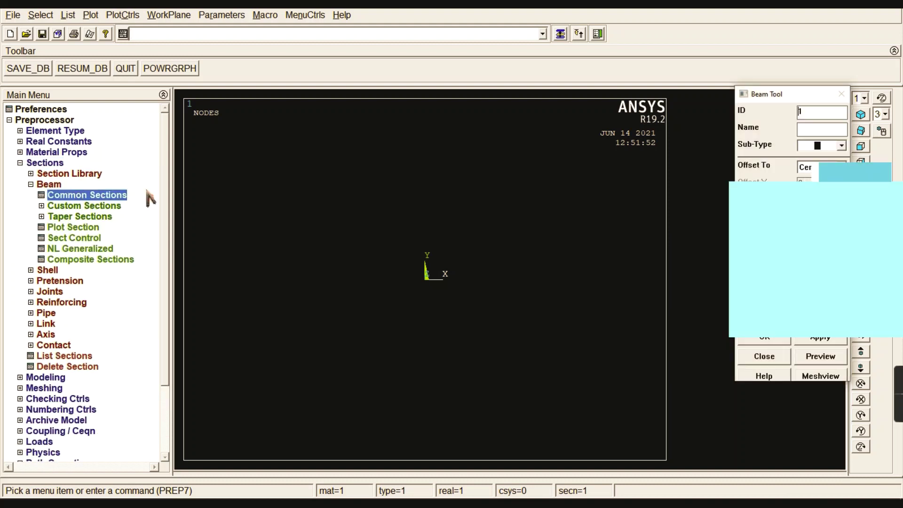
click(841, 145)
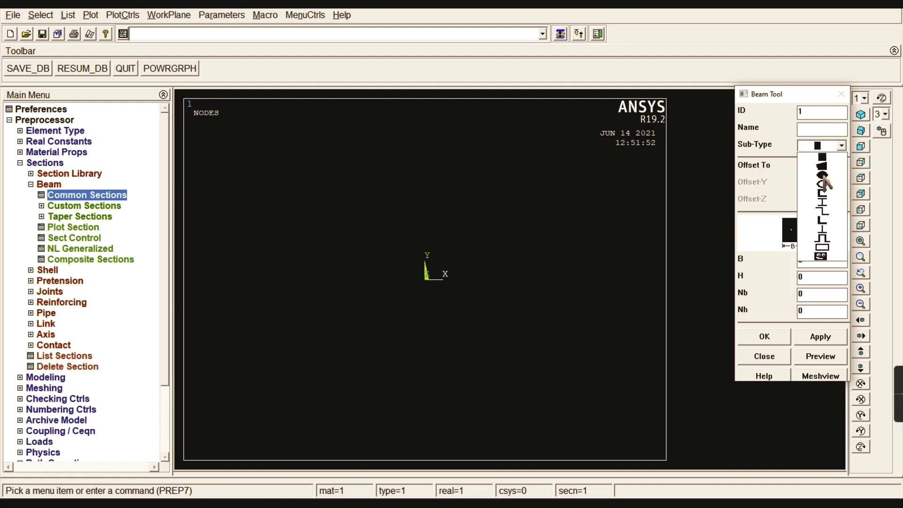
click(823, 174)
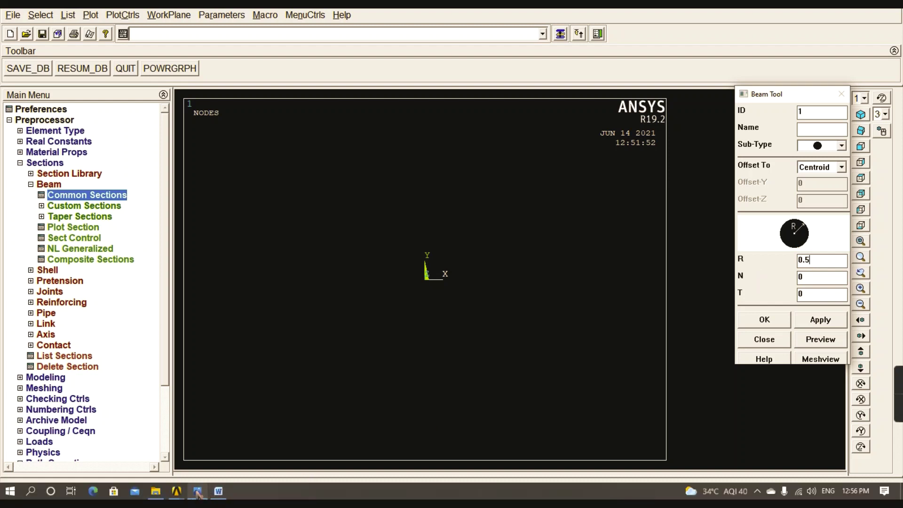
click(198, 491)
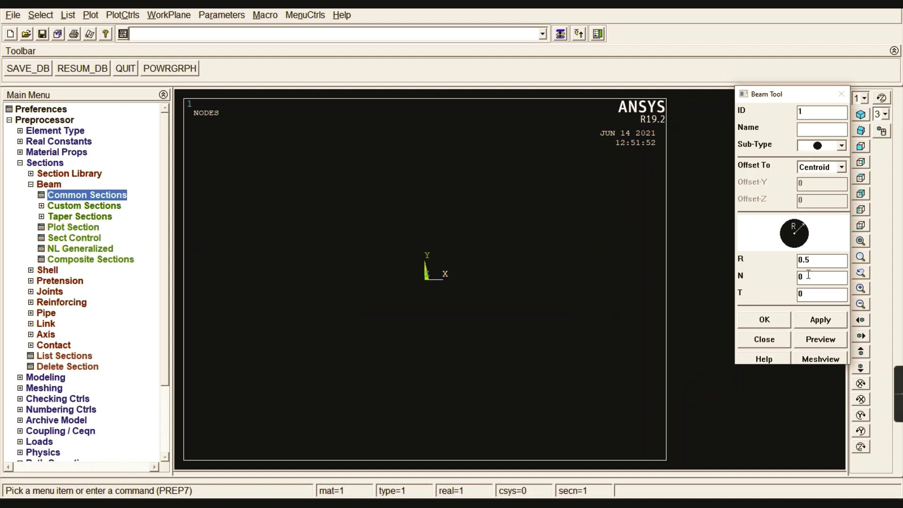
Step: Set the circular section's N and T divisions to 10, preview its mesh, and accept the section
click(821, 339)
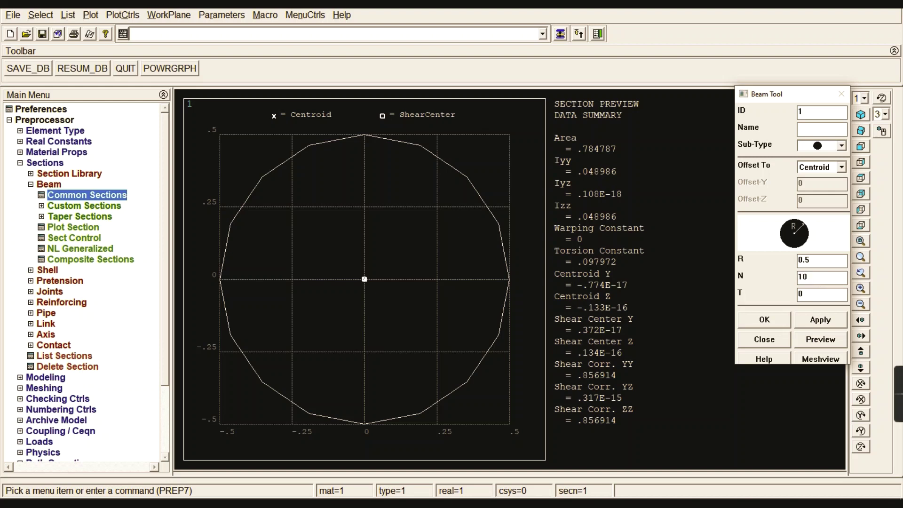
click(819, 363)
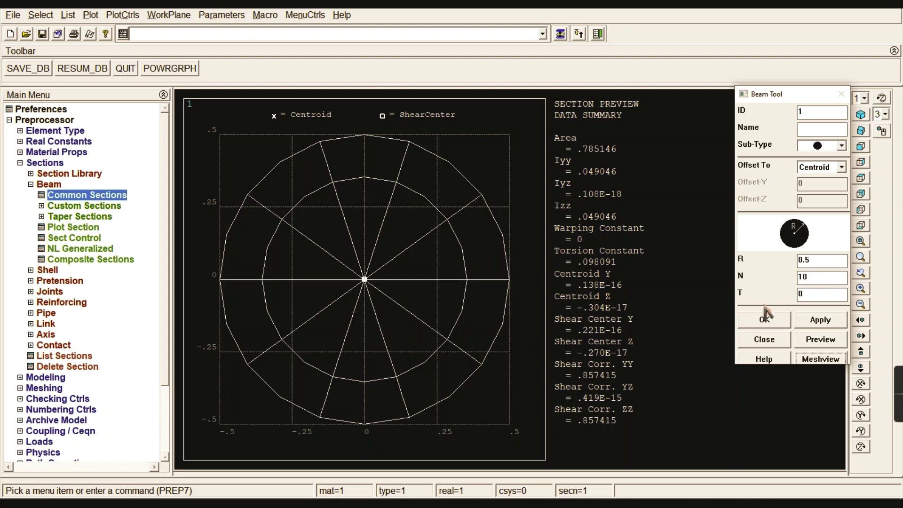
double_click(816, 296)
click(816, 361)
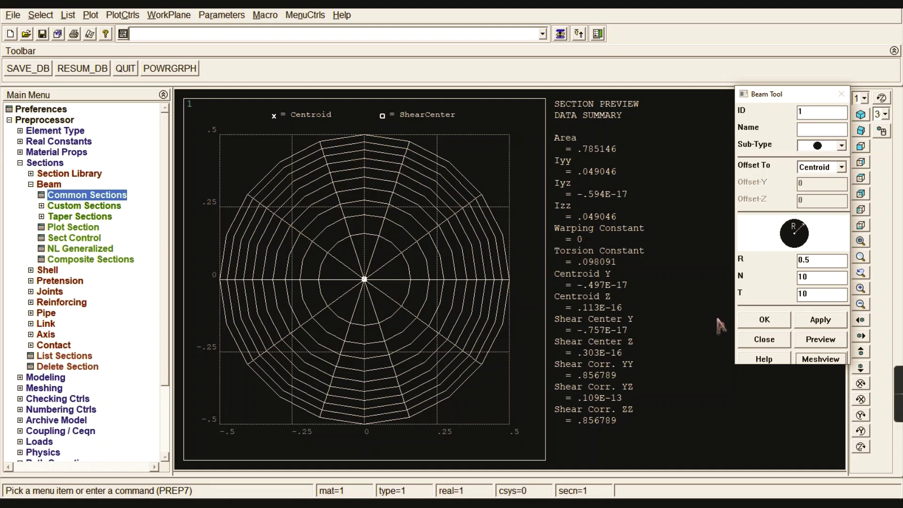
click(764, 320)
click(50, 184)
click(45, 163)
Step: Create keypoints 1 to 4 in the active coordinate system at X = 0, 6, 9 and 12 with Y = 0
click(47, 174)
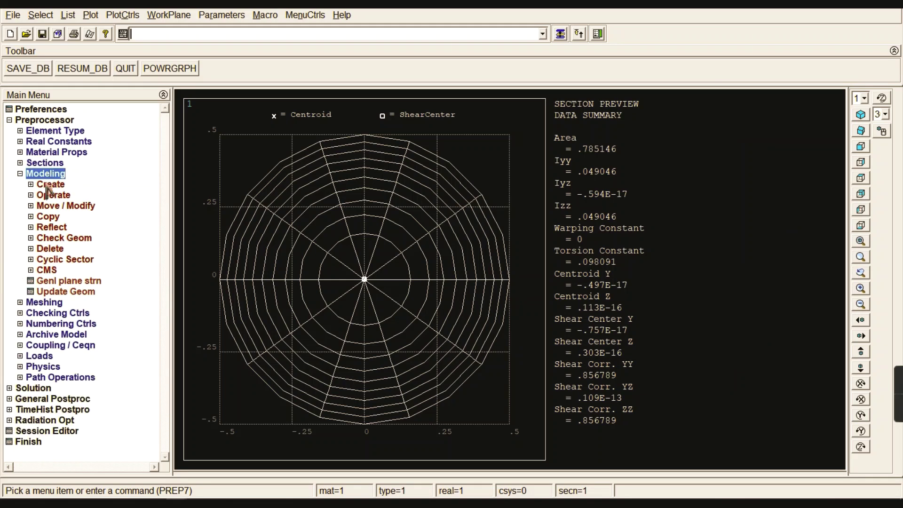
click(50, 184)
click(63, 197)
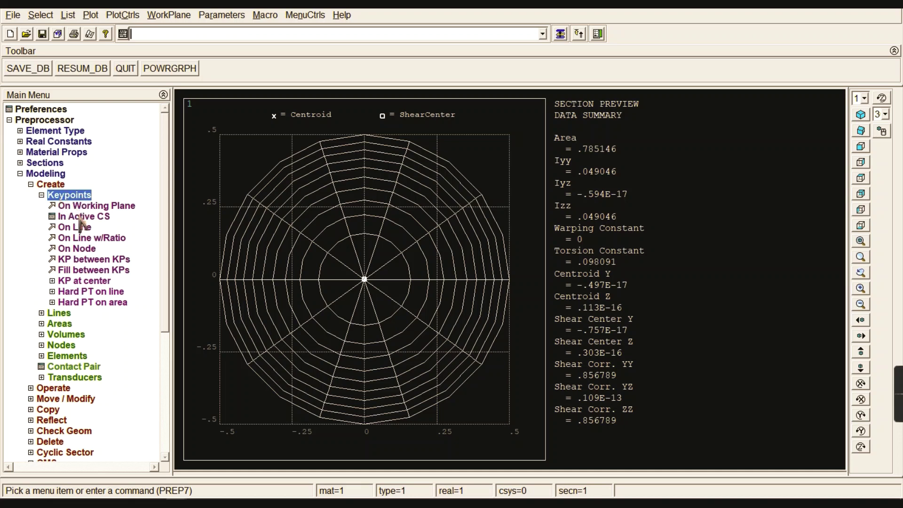
click(80, 218)
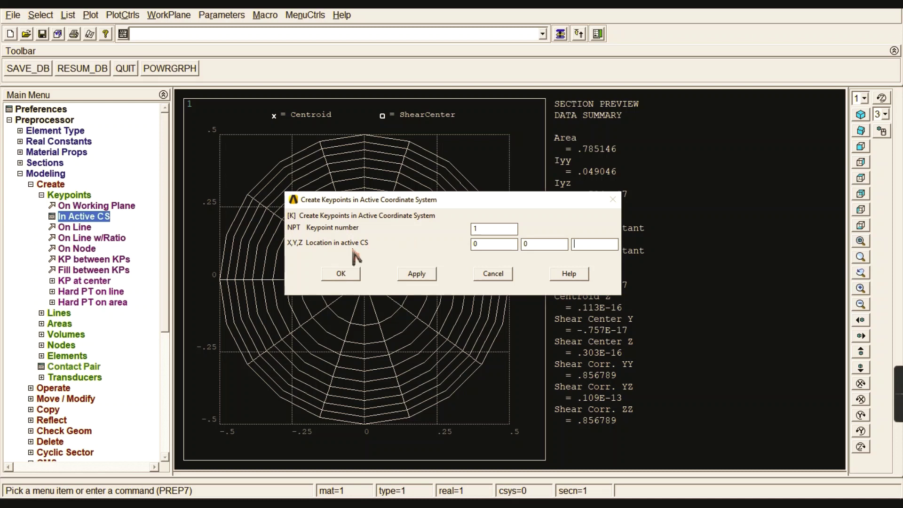
click(414, 276)
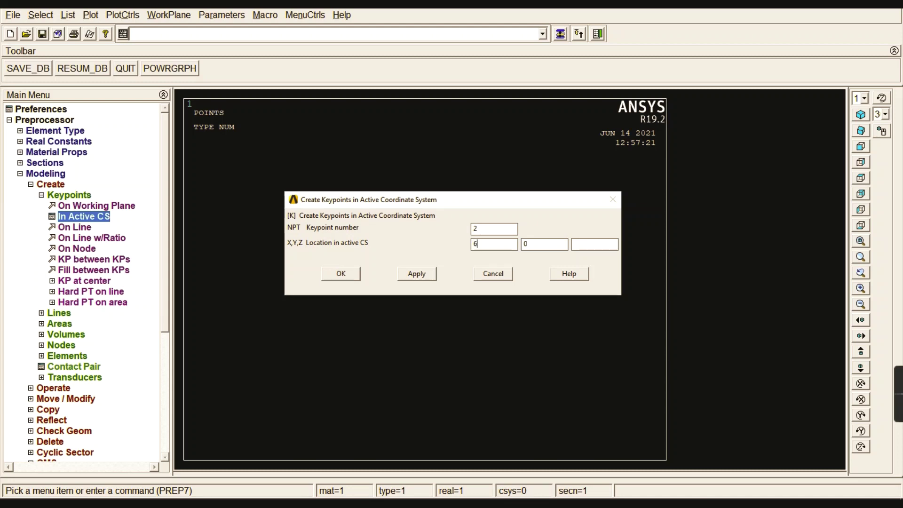
click(425, 277)
click(430, 277)
double_click(485, 244)
key(Return)
click(68, 195)
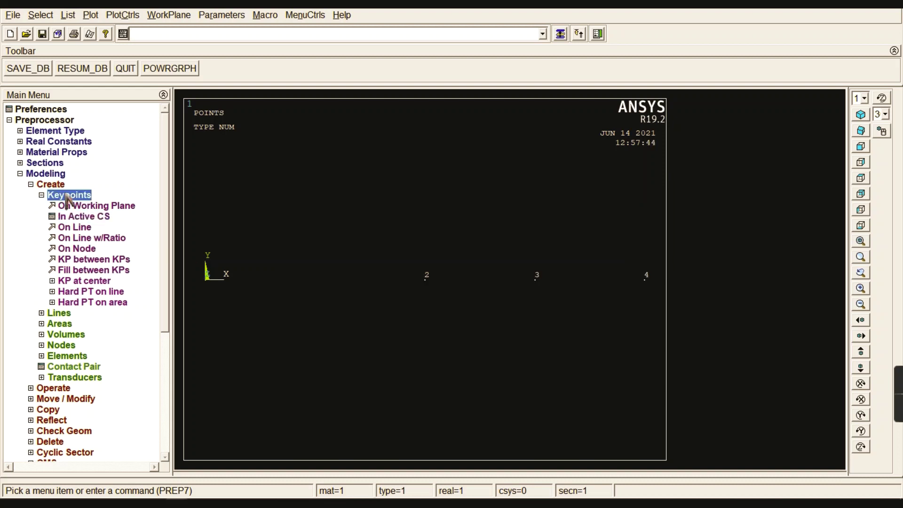
Step: Create straight lines joining keypoints 1 to 2, 2 to 3, and 3 to 4
click(66, 207)
click(66, 217)
click(78, 227)
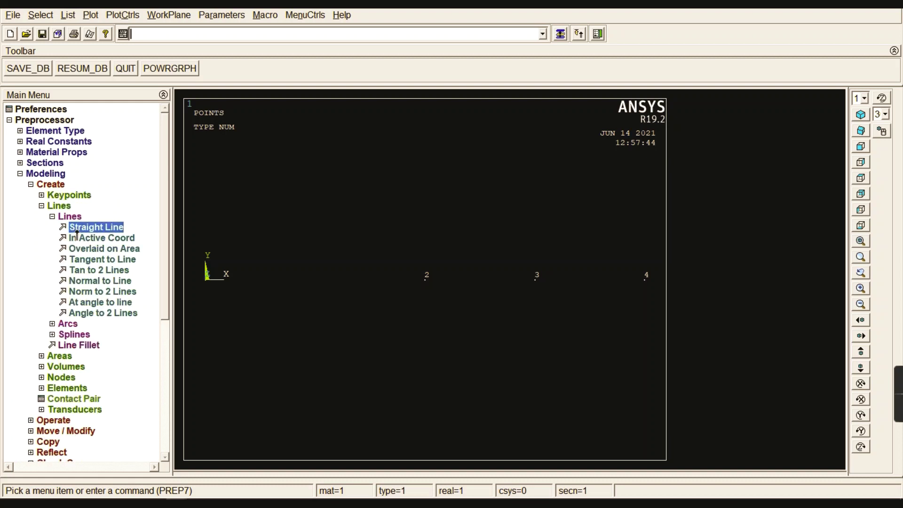
click(406, 313)
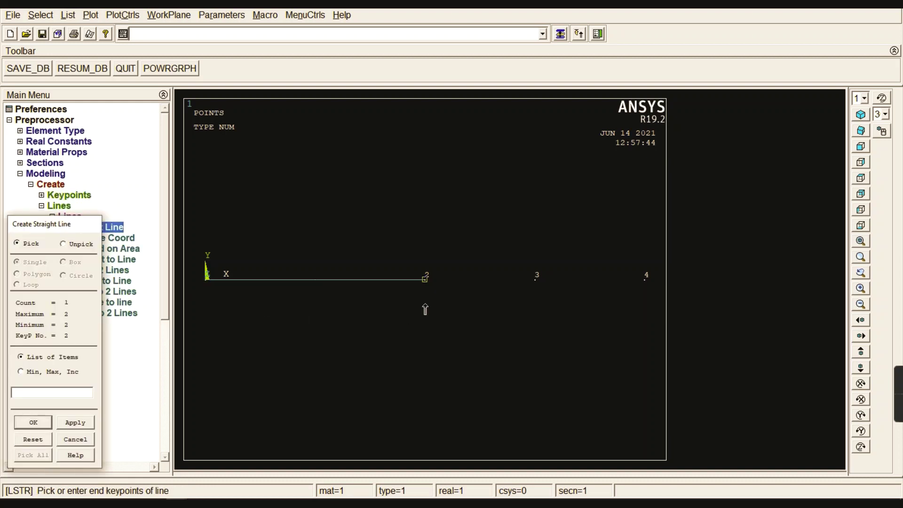
click(536, 305)
click(543, 306)
click(649, 307)
click(41, 423)
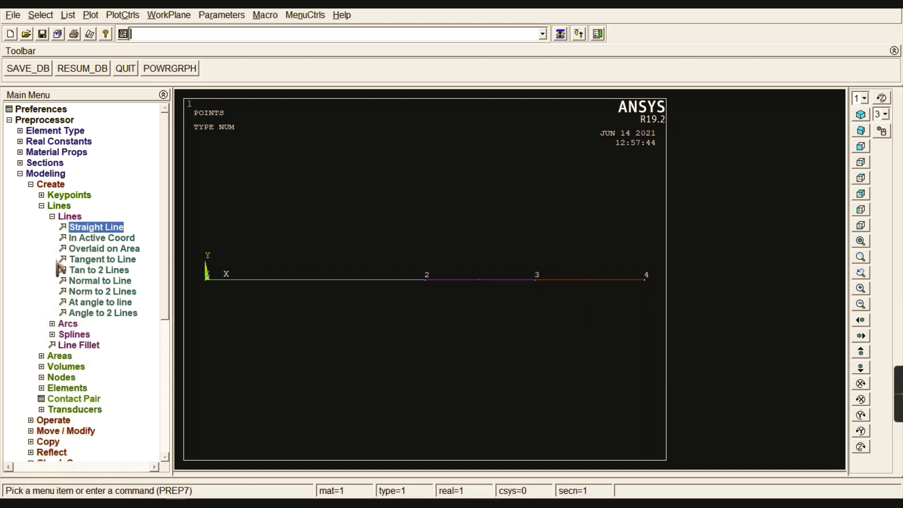
click(59, 206)
click(56, 184)
click(47, 174)
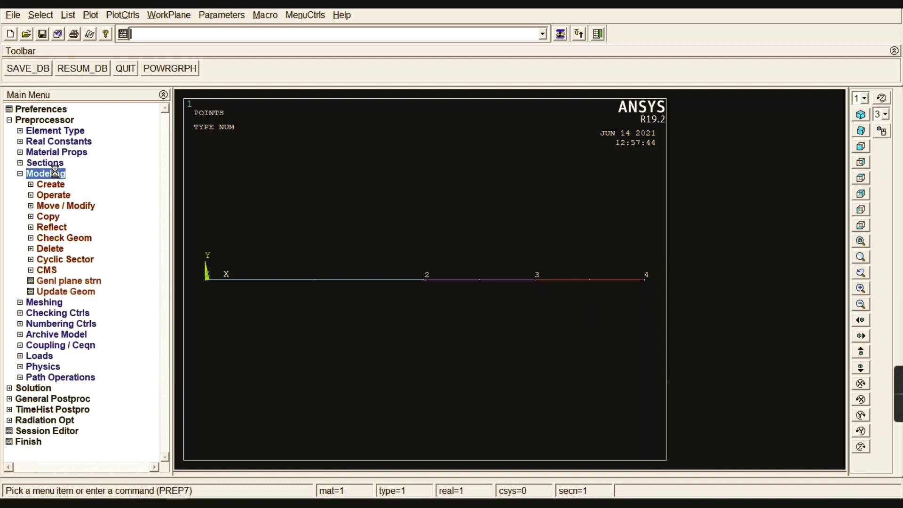
Step: Set the manual mesh size on all lines to 10 element divisions
click(47, 184)
click(57, 239)
click(60, 238)
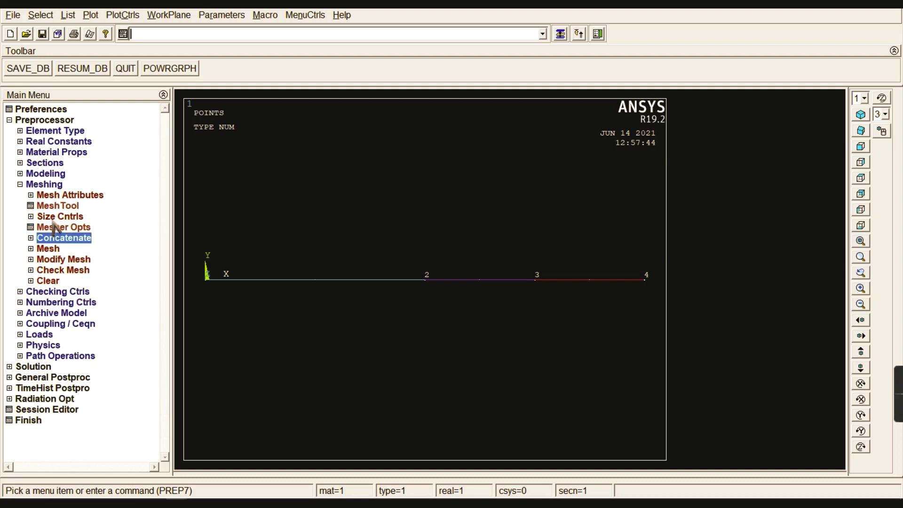
click(60, 217)
click(61, 239)
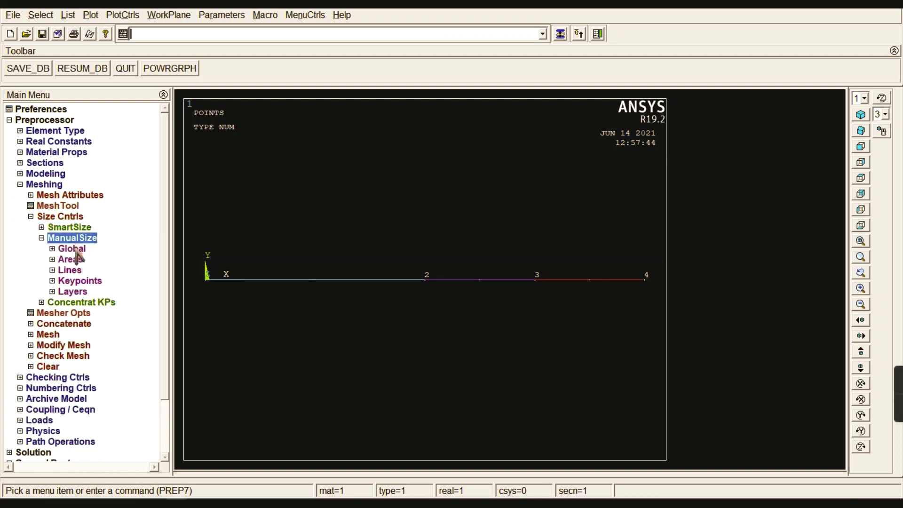
click(71, 270)
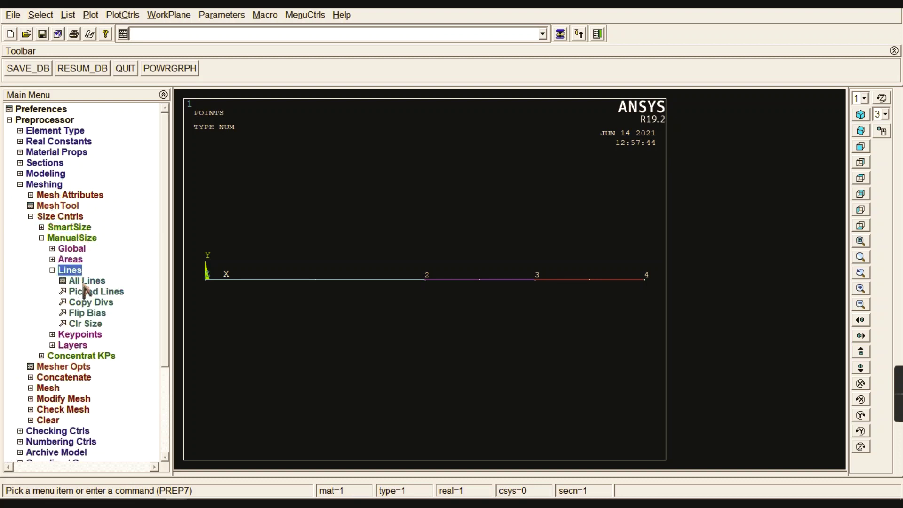
click(85, 282)
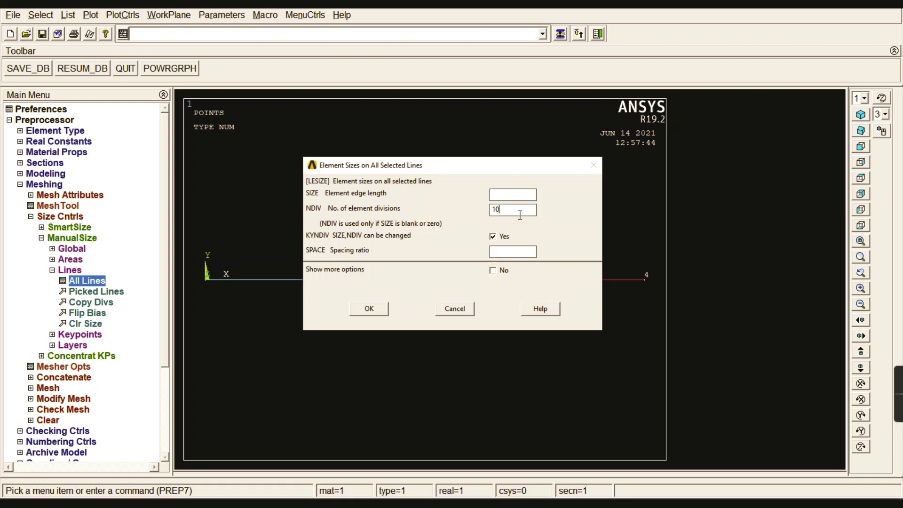
click(369, 313)
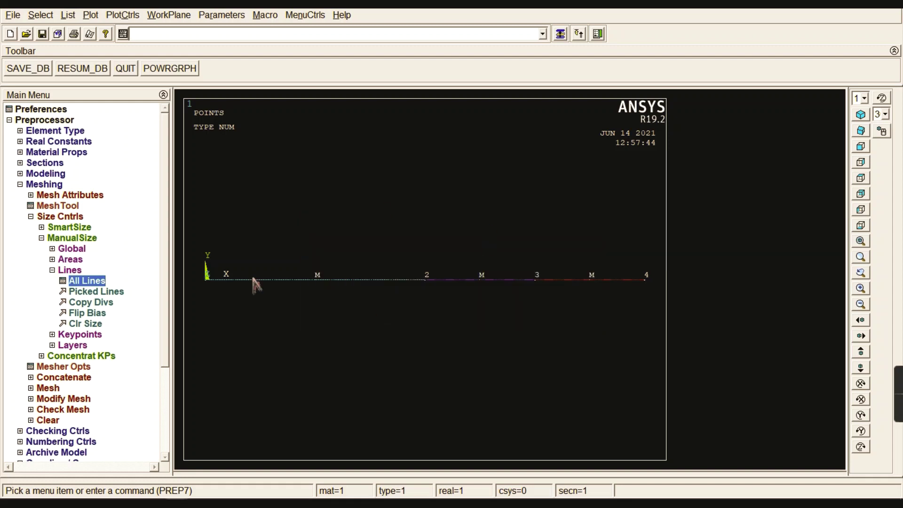
click(77, 270)
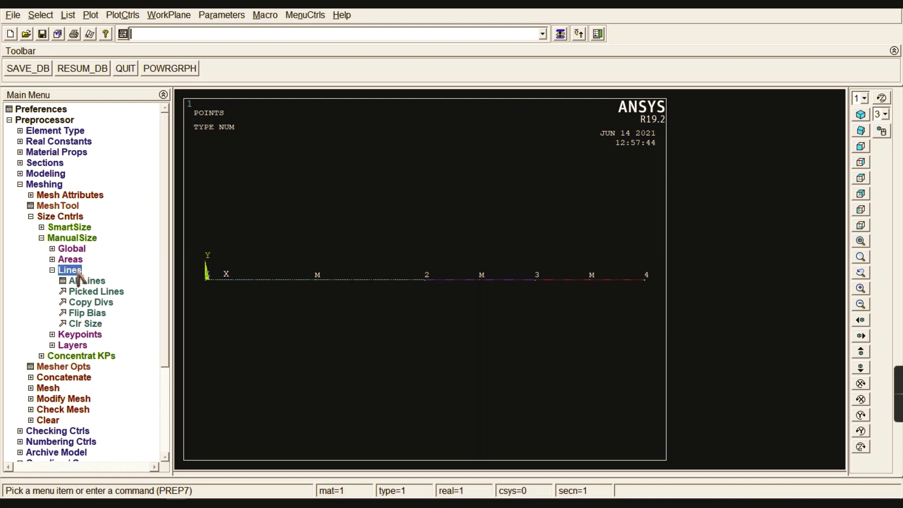
click(73, 238)
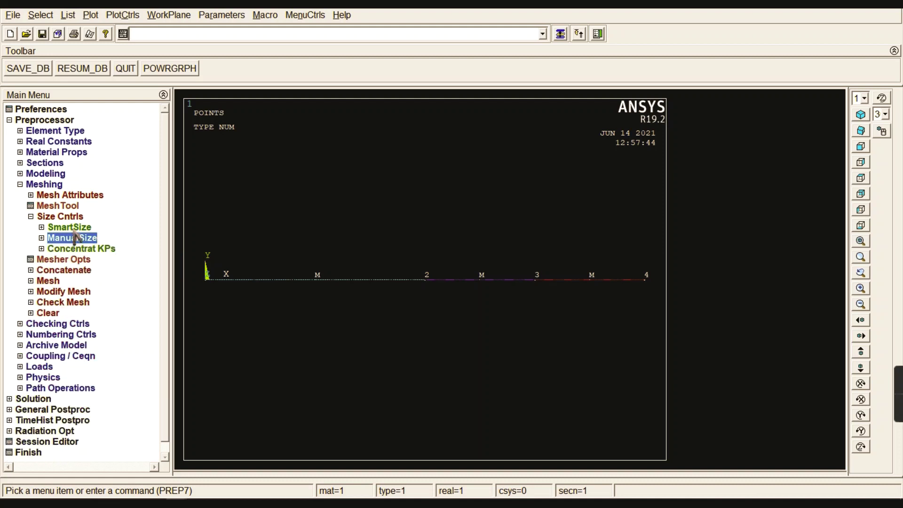
click(59, 216)
Step: Mesh all the beam lines
click(53, 247)
click(58, 272)
click(46, 459)
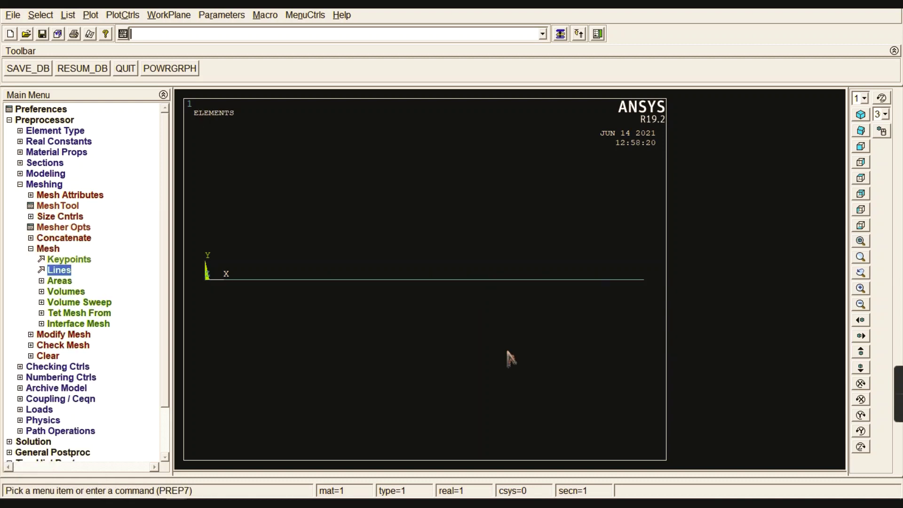
click(49, 249)
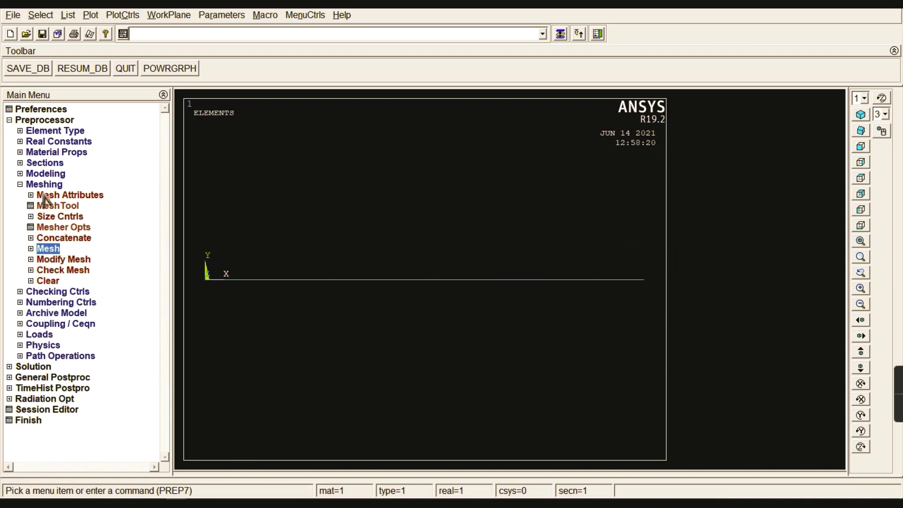
click(44, 185)
Step: Plot the lines and turn on keypoint numbers in the plot numbering controls
click(90, 15)
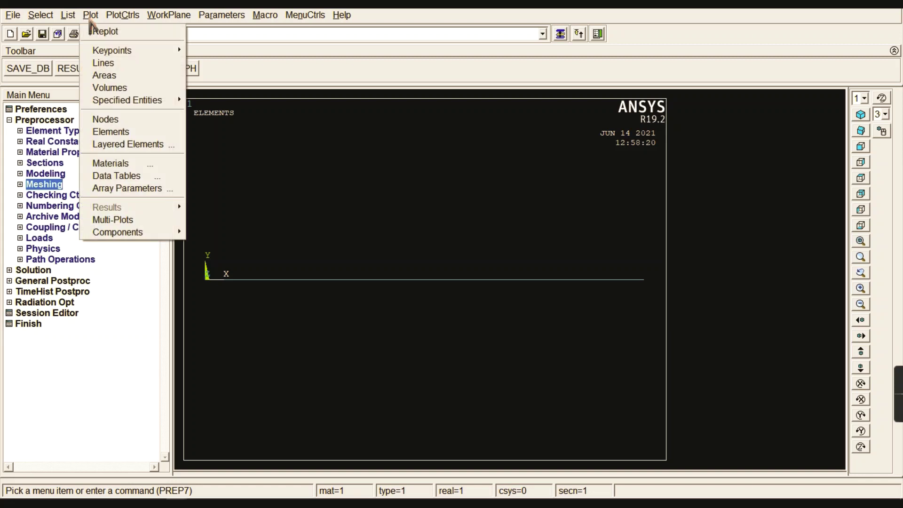
click(104, 63)
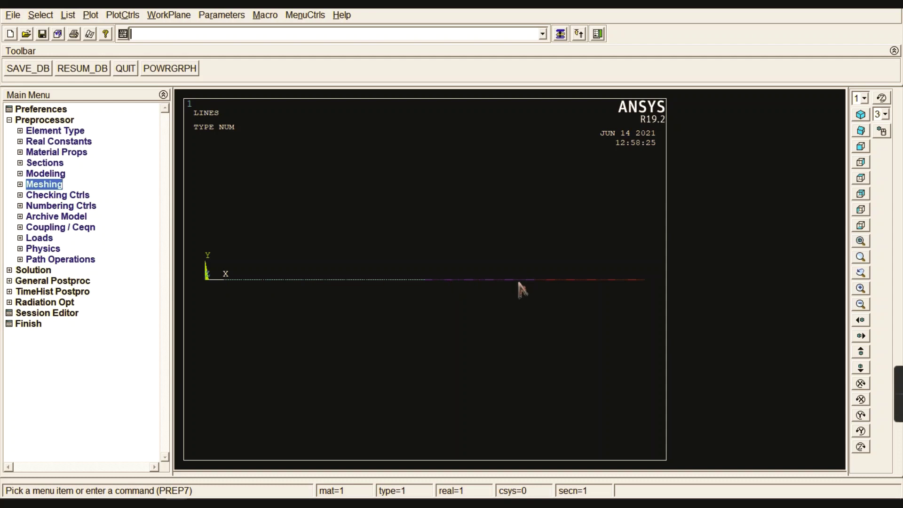
click(129, 15)
click(145, 63)
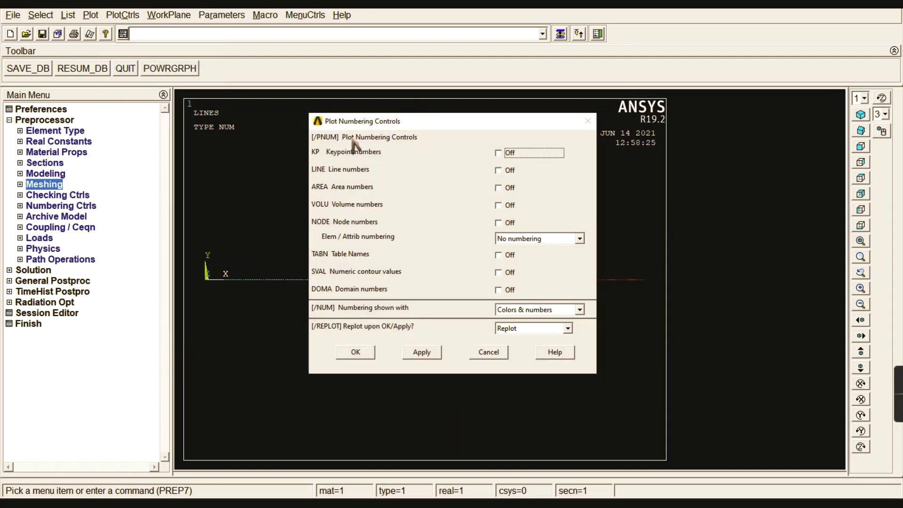
click(500, 153)
click(358, 351)
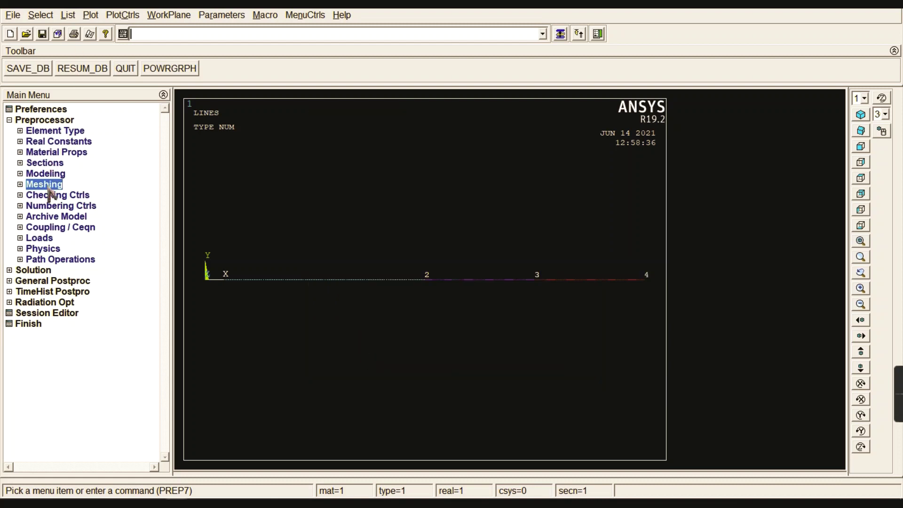
Step: On the problem slide, mark the 10 kN load's 30° angle from the vertical and the negative signs for rotation and moment, and erase all ink
click(47, 121)
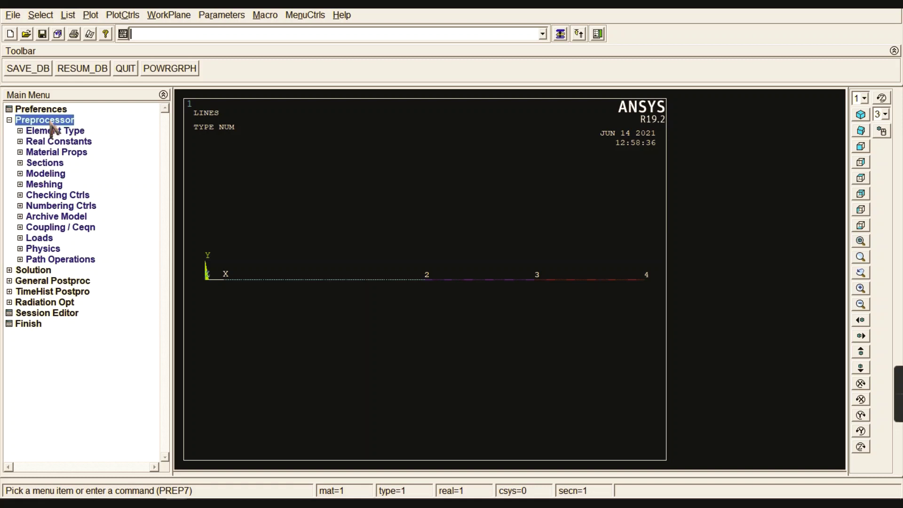
mouse_move(141, 498)
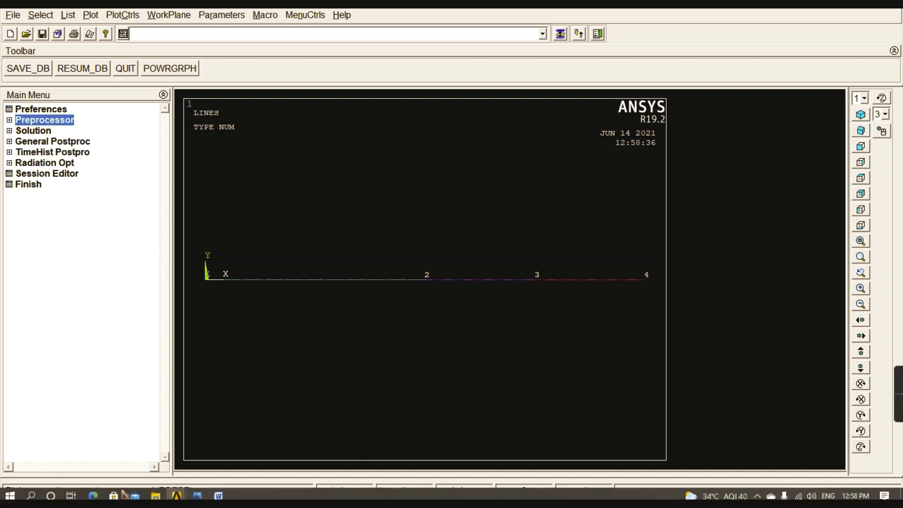
click(198, 492)
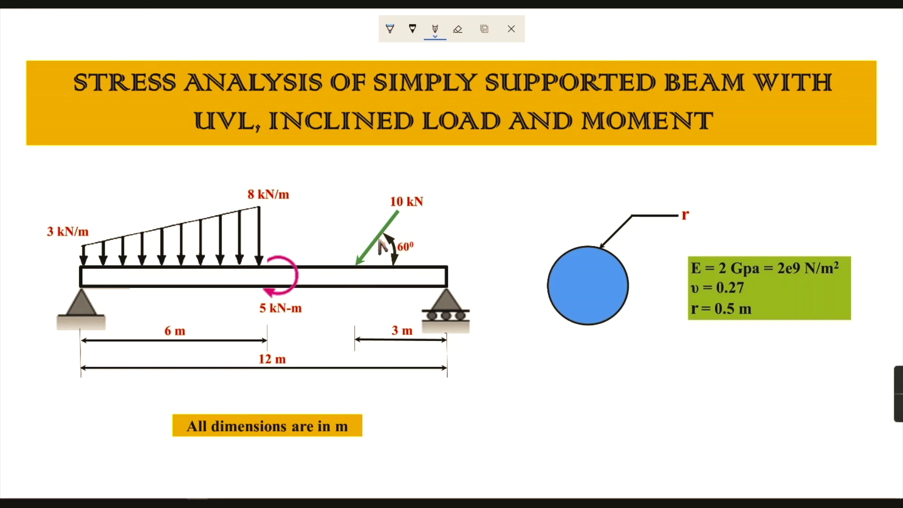
mouse_move(358, 271)
mouse_down()
mouse_move(356, 156)
mouse_move(367, 140)
mouse_move(380, 144)
mouse_move(378, 161)
mouse_move(393, 157)
mouse_move(407, 132)
mouse_up()
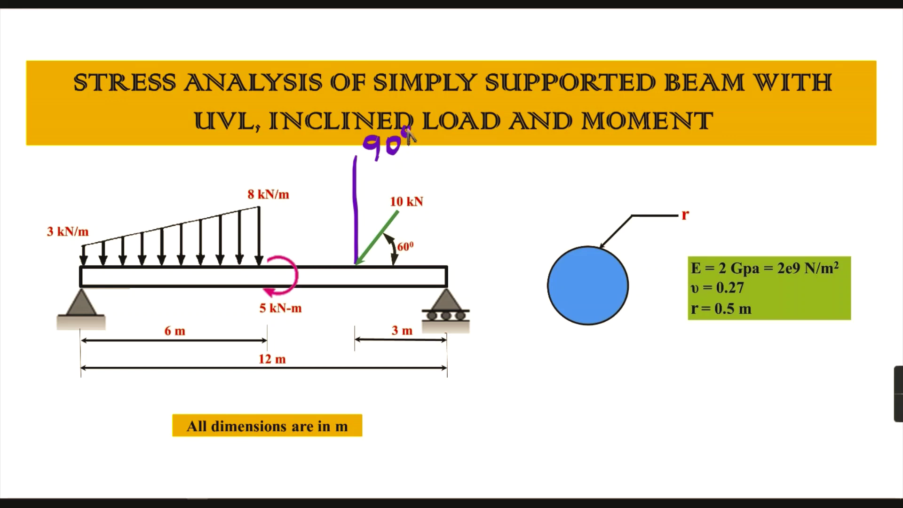
mouse_move(357, 202)
mouse_down()
mouse_move(377, 219)
mouse_move(390, 211)
mouse_move(372, 195)
mouse_move(358, 201)
mouse_up()
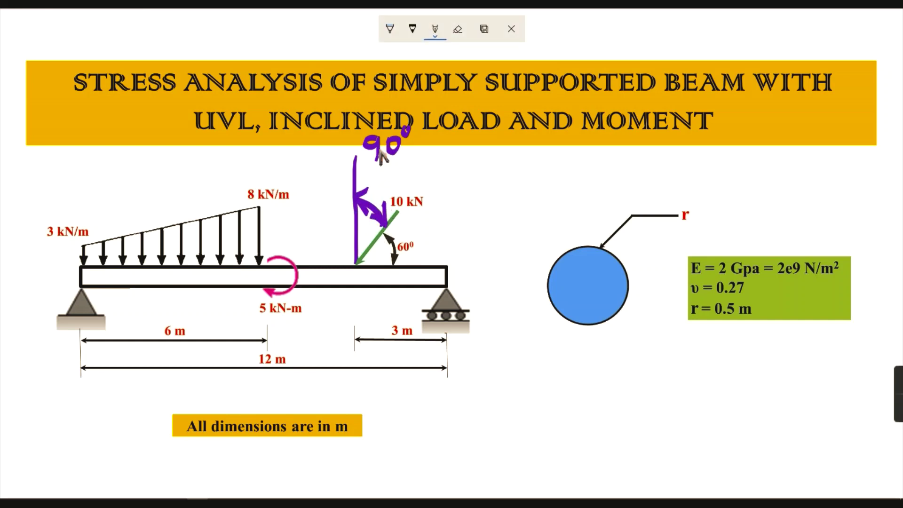
mouse_move(378, 173)
mouse_down()
mouse_move(378, 192)
mouse_move(406, 168)
mouse_up()
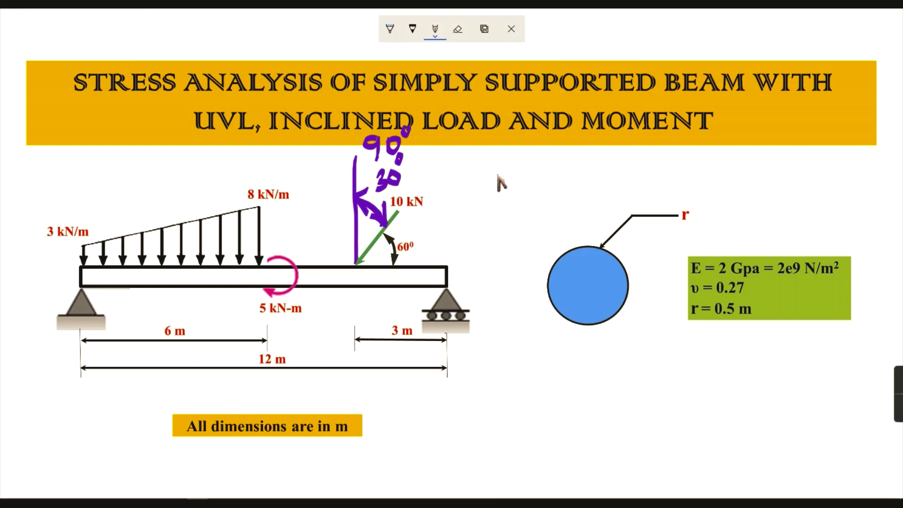
mouse_move(458, 188)
mouse_down()
mouse_move(484, 175)
mouse_move(495, 200)
mouse_up()
drag(459, 171, 455, 205)
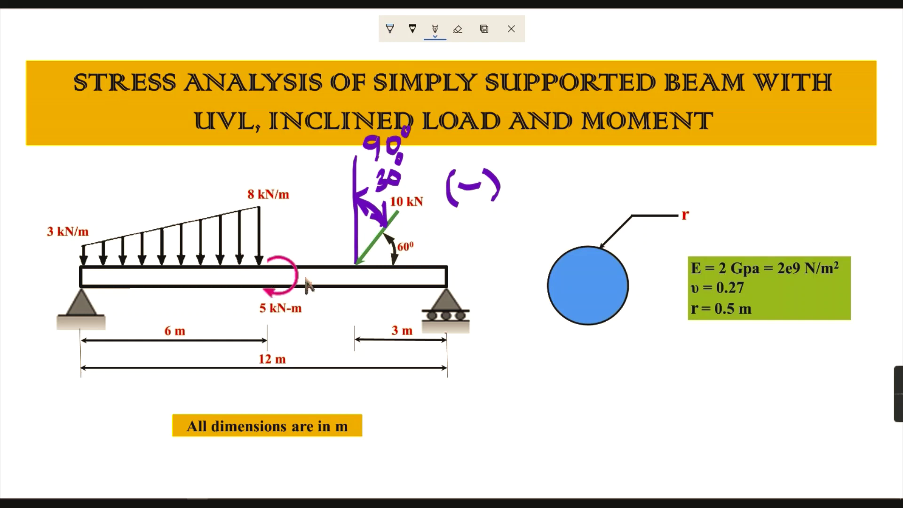
mouse_move(281, 239)
mouse_down()
mouse_move(301, 228)
mouse_move(313, 232)
mouse_move(309, 247)
mouse_move(282, 249)
mouse_up()
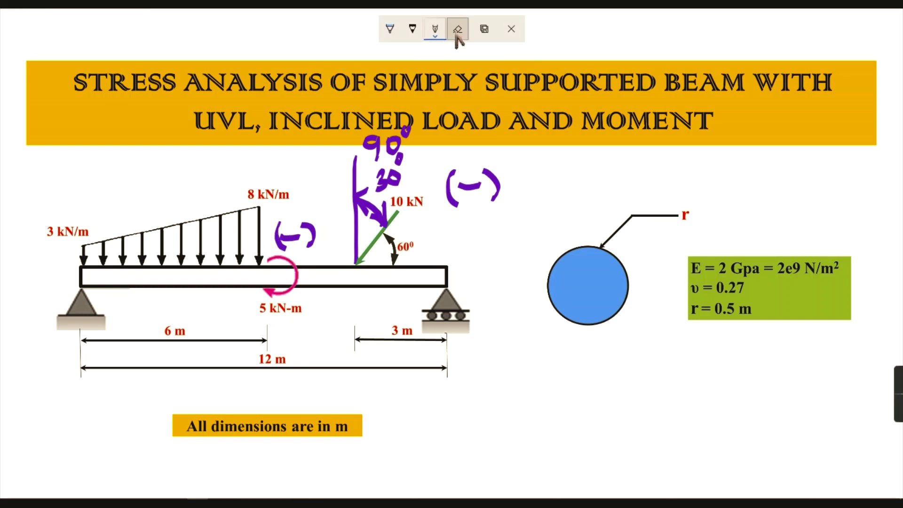
click(458, 30)
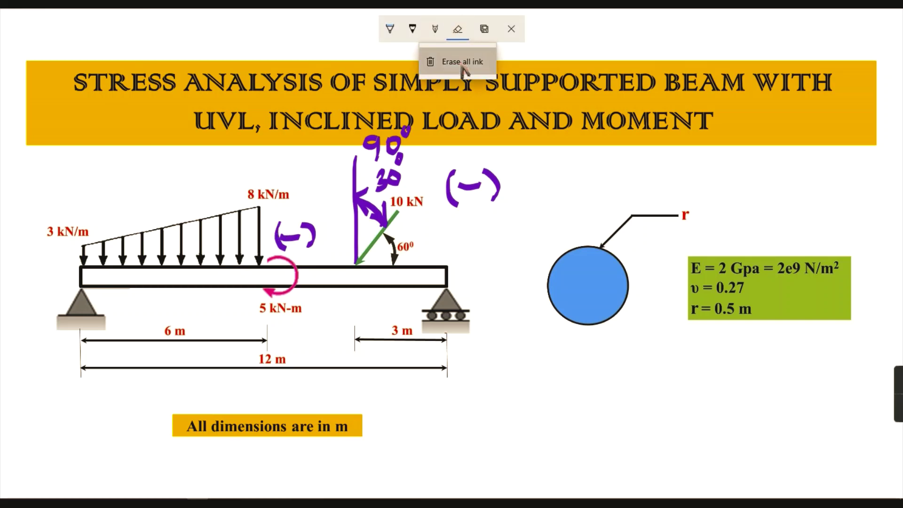
click(464, 65)
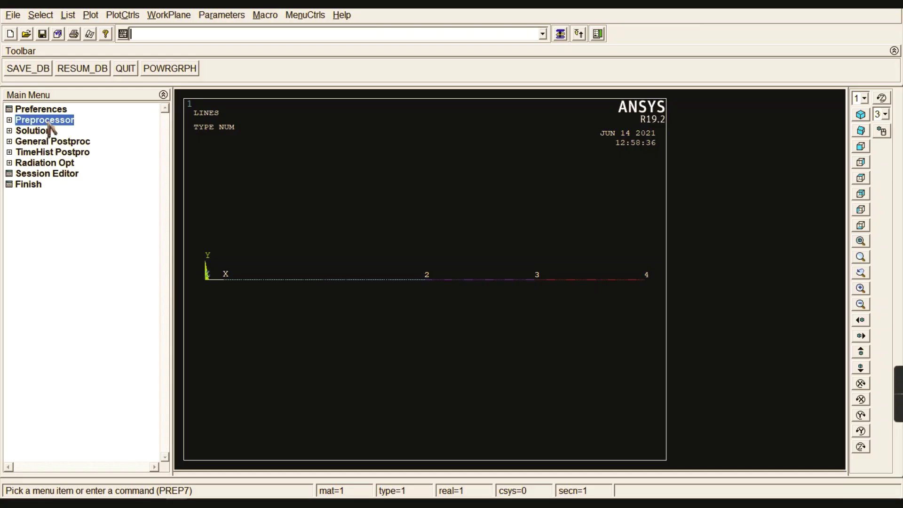
Step: Rotate the nodal coordinate system of the node at keypoint 3 by -30° about the nodal Z-axis
click(49, 121)
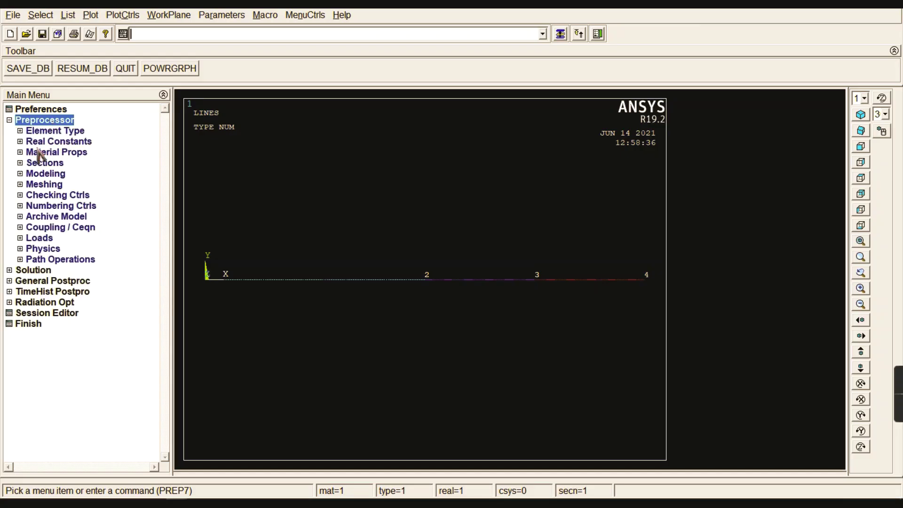
click(47, 175)
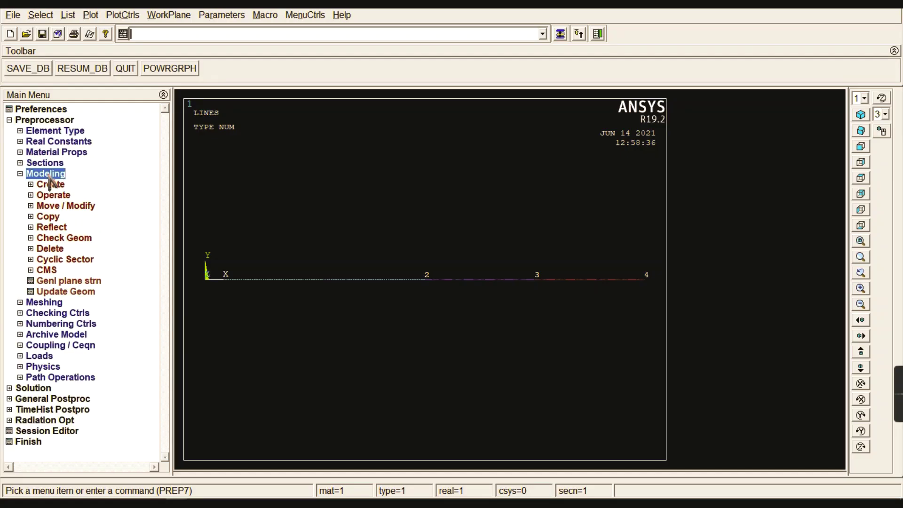
click(51, 184)
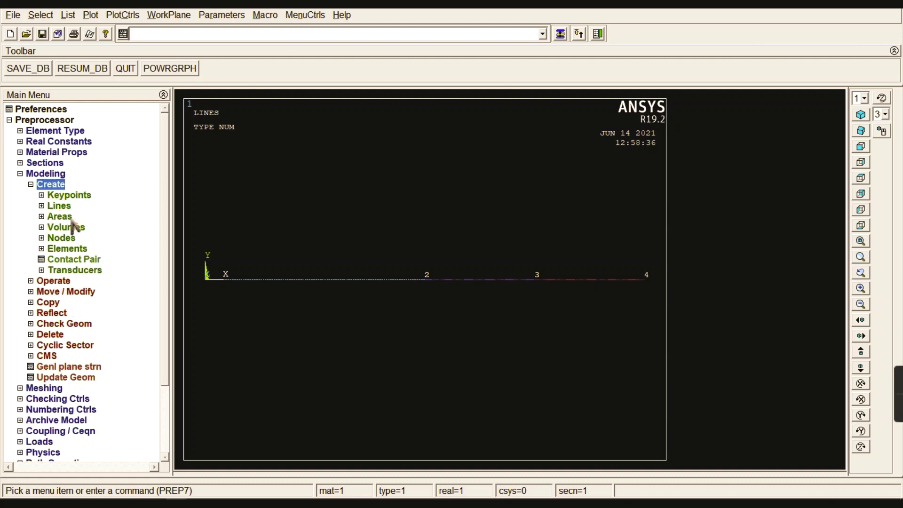
click(61, 238)
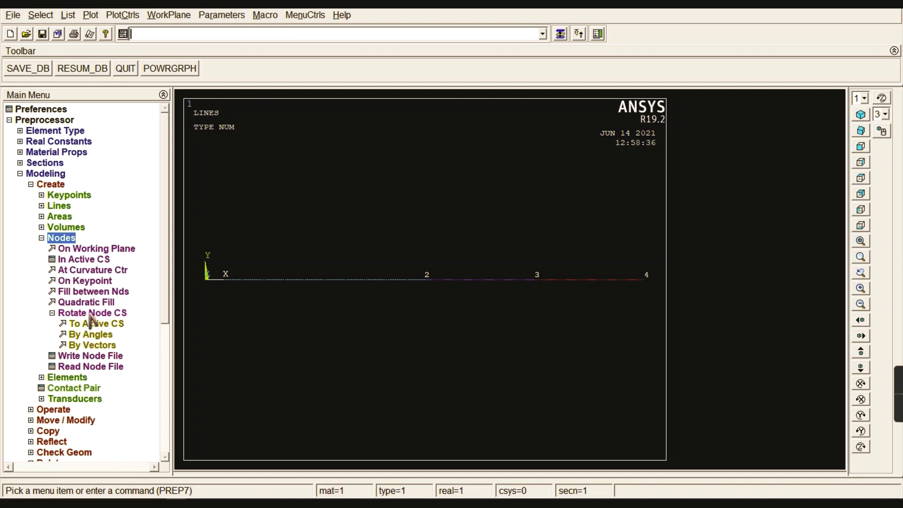
click(67, 314)
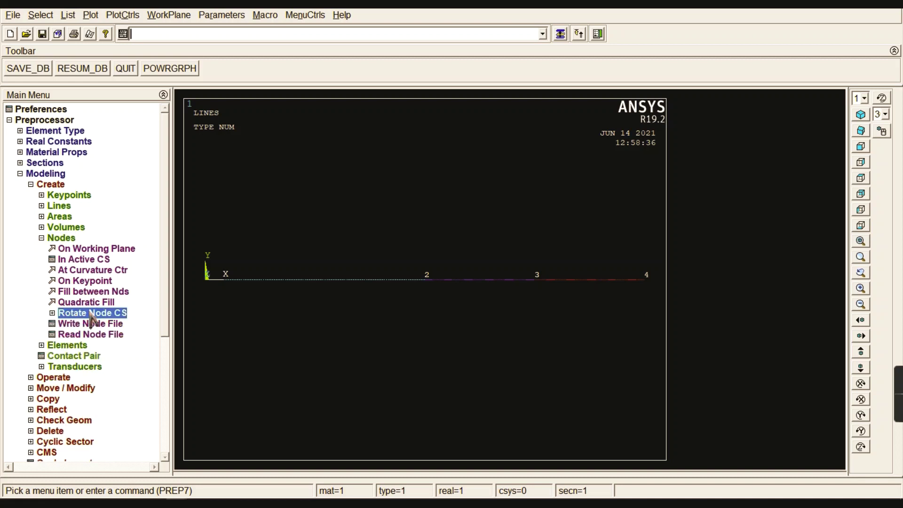
click(90, 315)
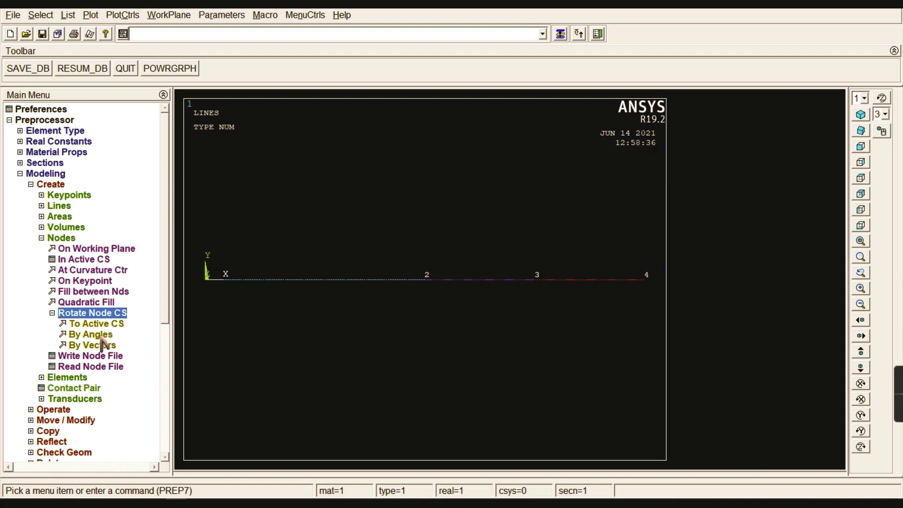
click(100, 336)
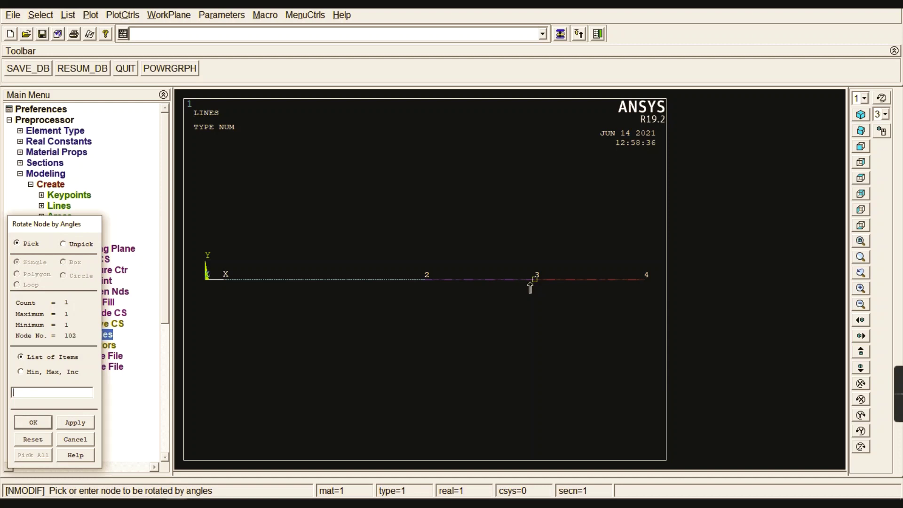
click(34, 423)
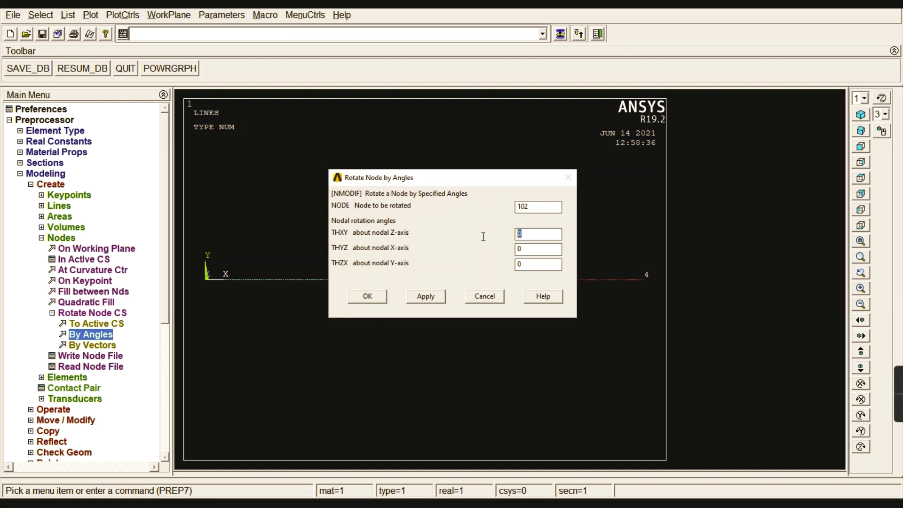
text(-)
click(372, 298)
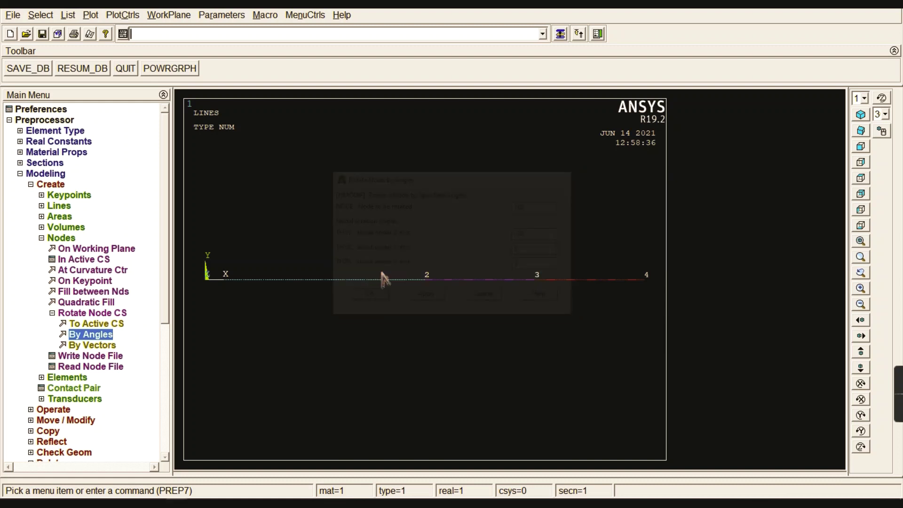
double_click(78, 313)
double_click(61, 238)
double_click(50, 185)
double_click(49, 174)
double_click(48, 121)
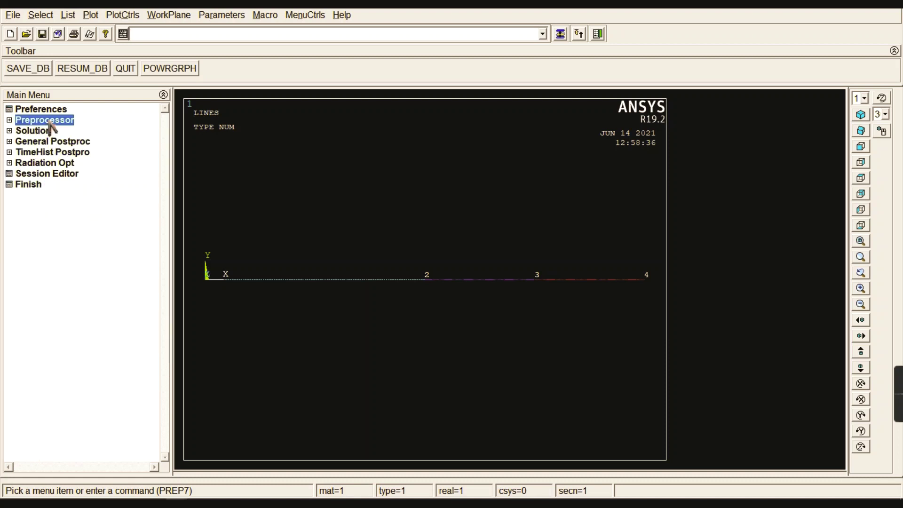
Step: Apply a displacement constraint on keypoint 1 at the beam's origin end, fixing UX, UY, UZ, ROTX and ROTY
double_click(45, 132)
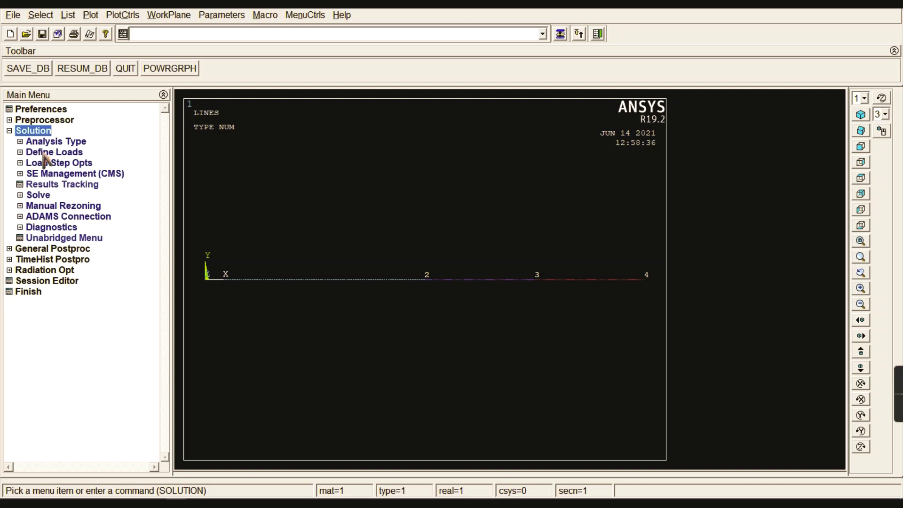
double_click(45, 154)
double_click(47, 174)
double_click(58, 185)
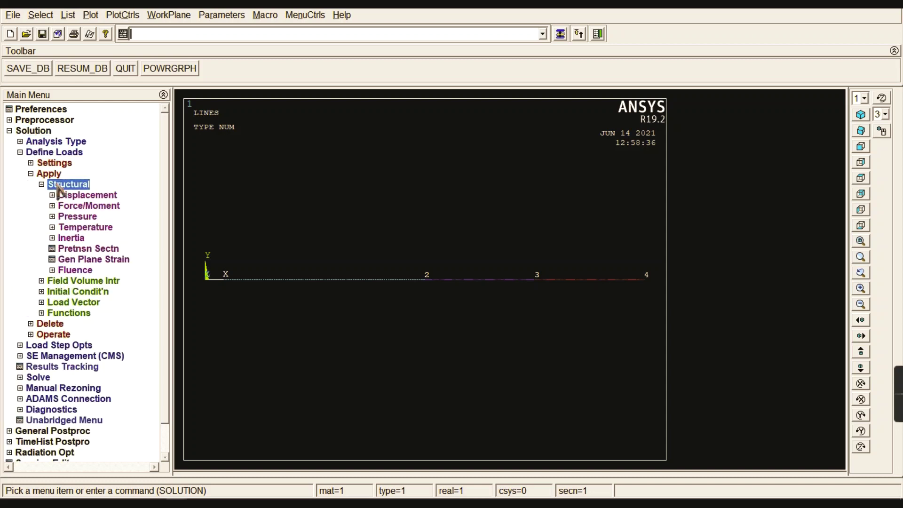
double_click(71, 196)
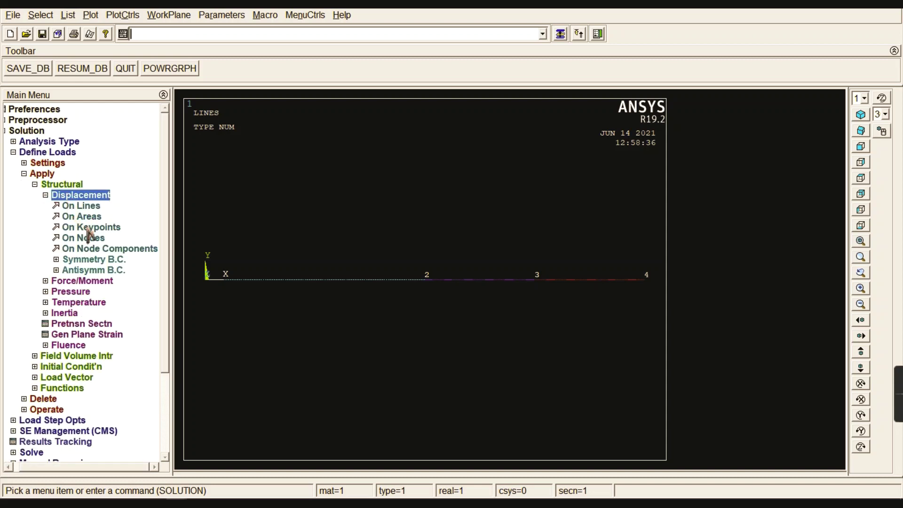
click(88, 228)
click(45, 424)
drag(501, 197, 521, 213)
scroll(525, 214, down, 1)
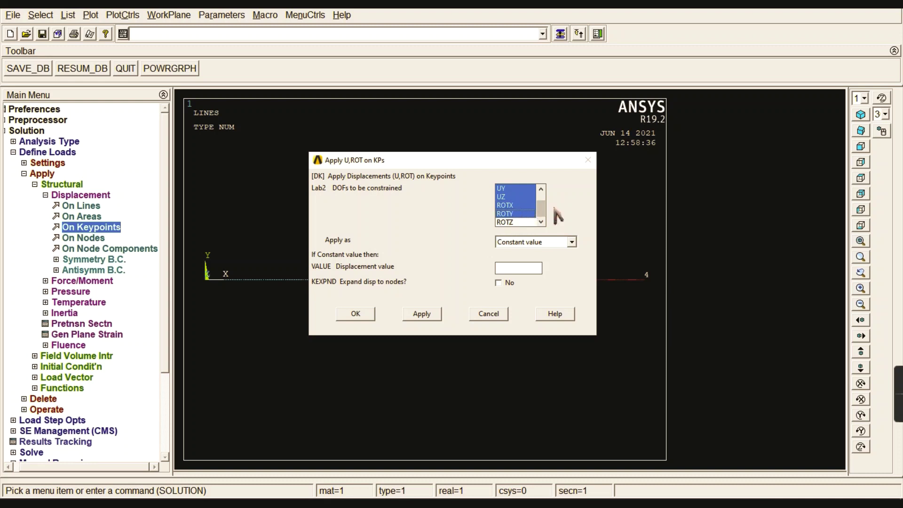
scroll(541, 208, up, 2)
scroll(541, 192, down, 2)
click(355, 314)
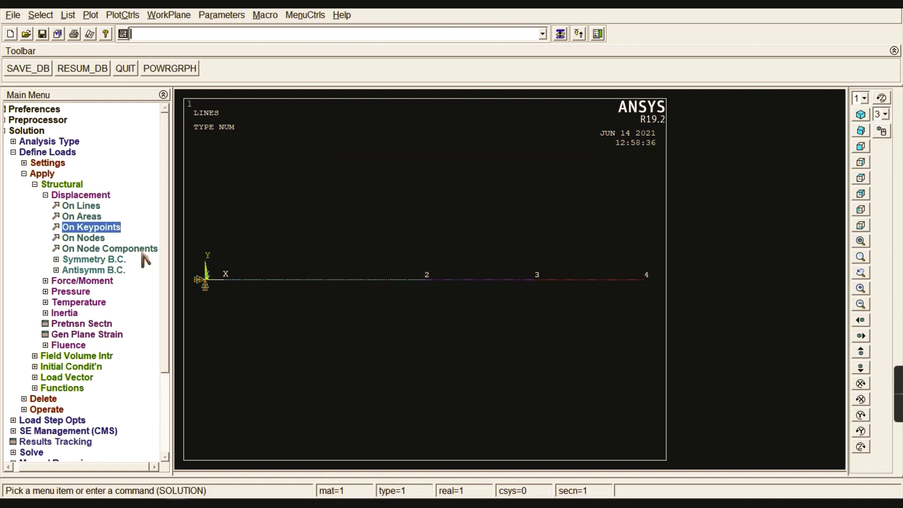
Step: Apply a roller-type displacement constraint in UY on keypoint 4 at the far end of the beam
click(89, 227)
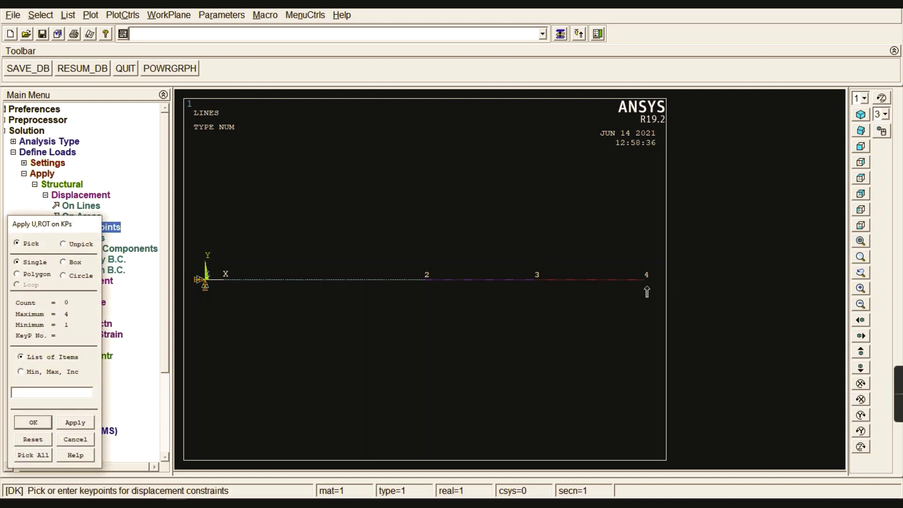
click(33, 422)
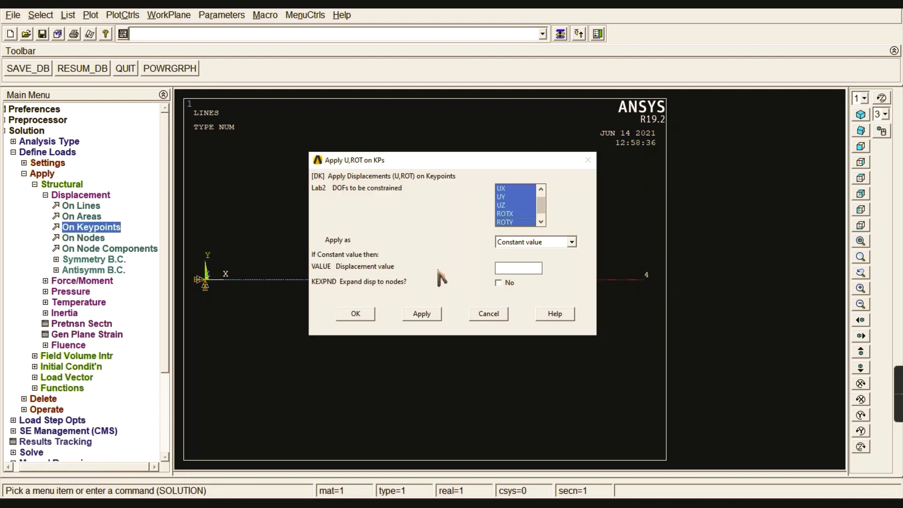
drag(526, 225, 548, 203)
click(360, 313)
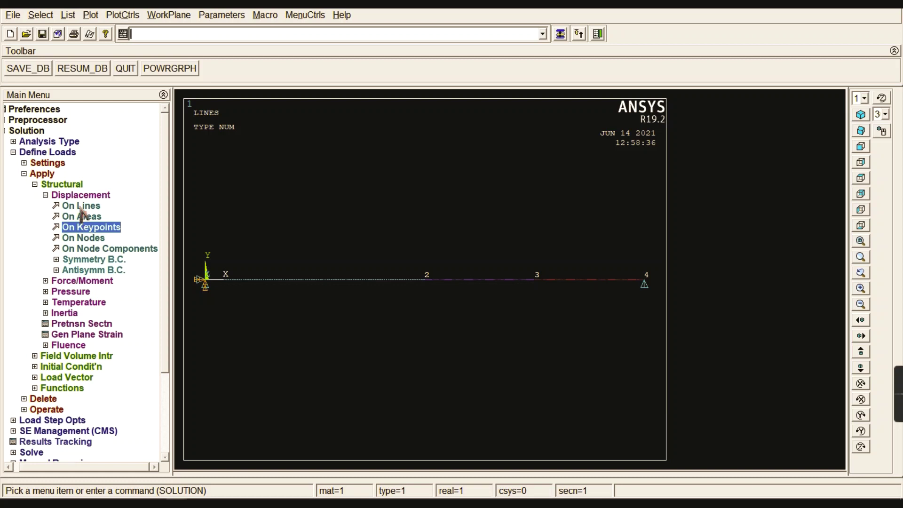
click(80, 196)
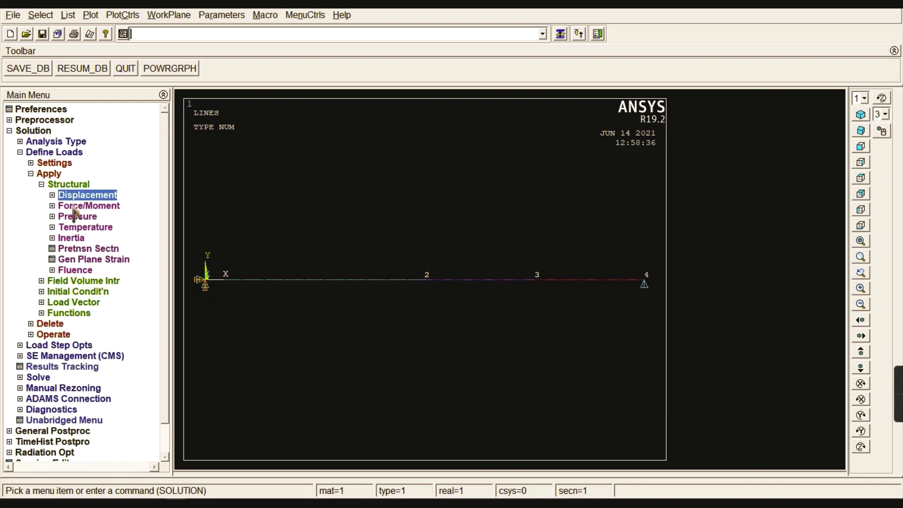
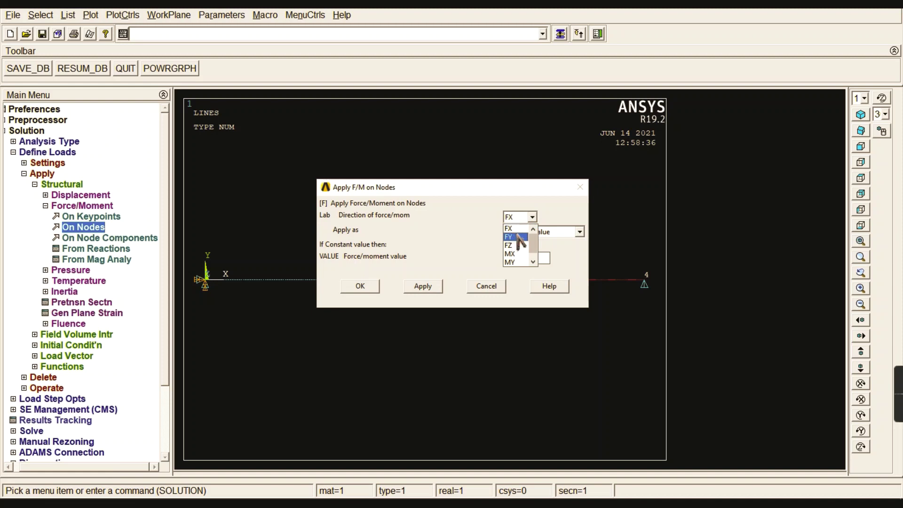
Step: Apply a constant FY force of -10000 to the rotated node at keypoint 3
click(516, 237)
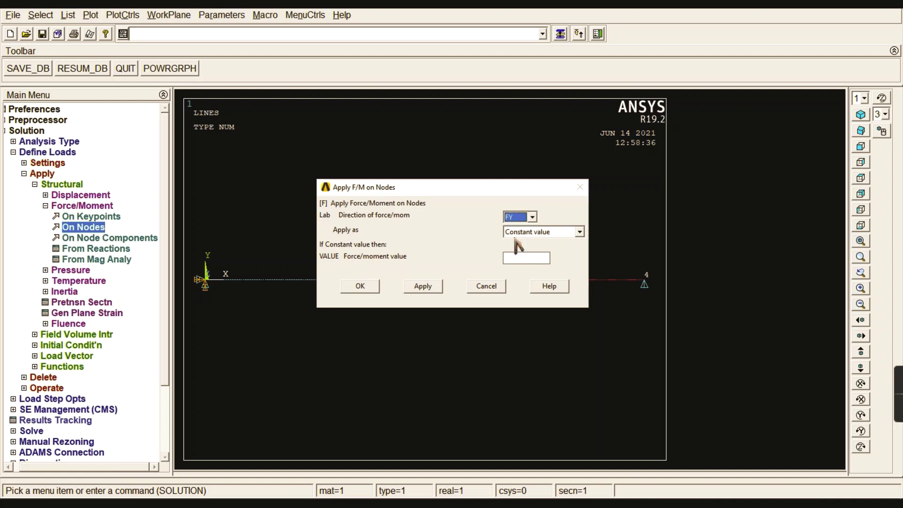
click(198, 491)
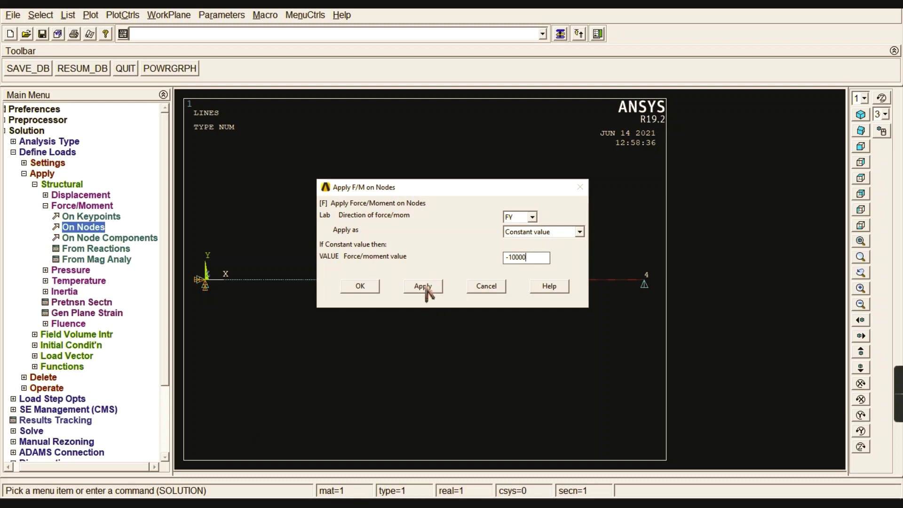
click(368, 284)
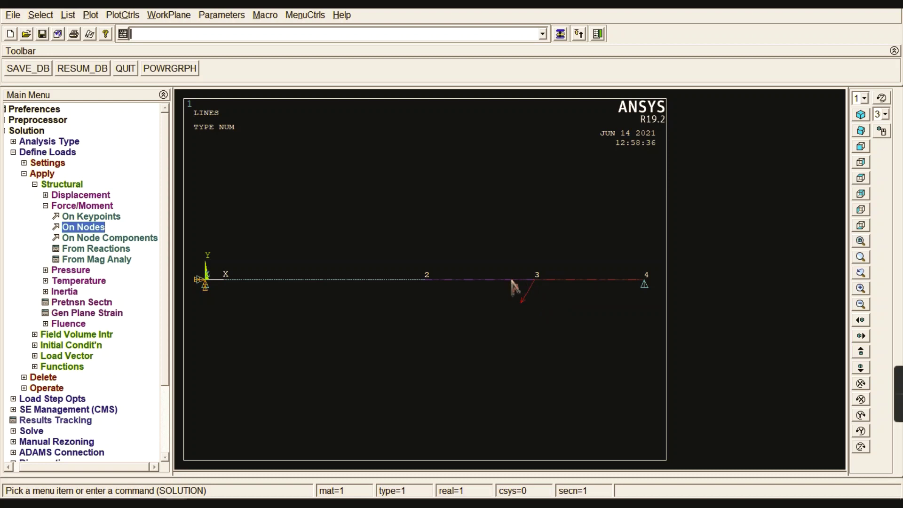
Step: Apply a constant MZ moment of -5000 on keypoint 2, checking the moment on the problem slide
click(89, 217)
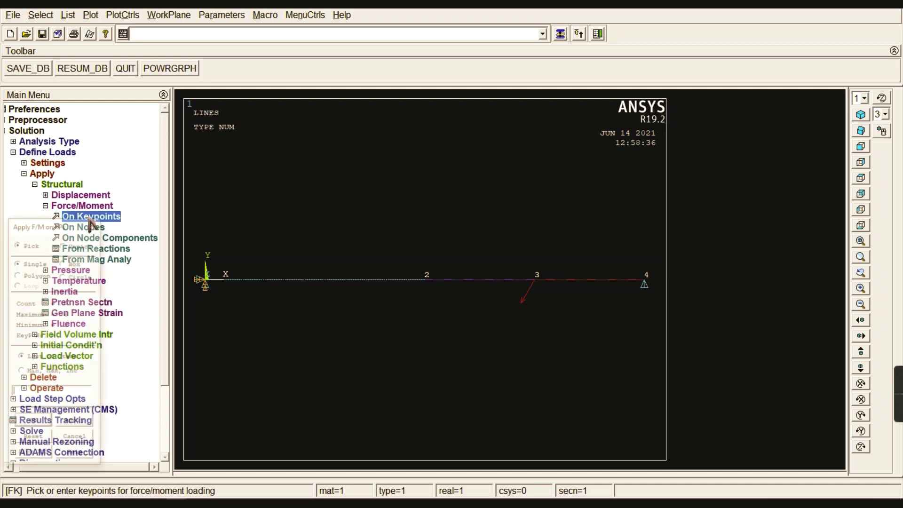
click(425, 282)
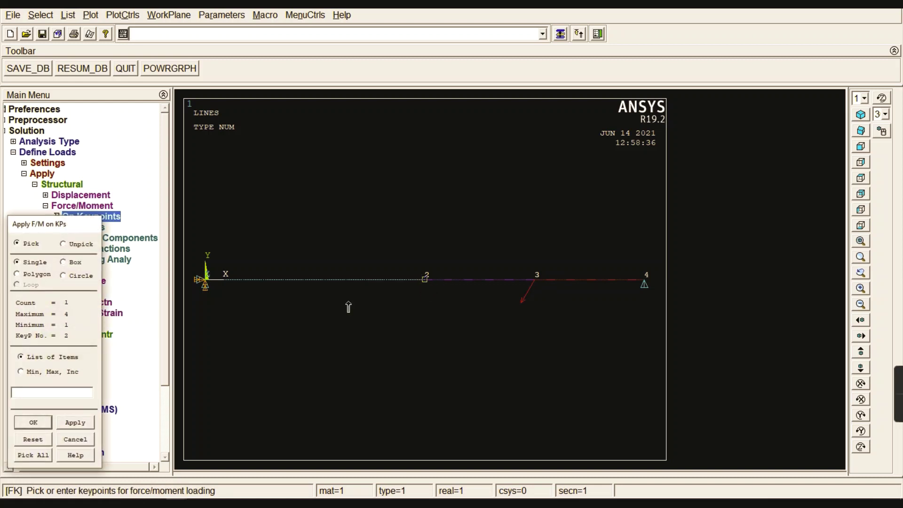
click(33, 423)
click(532, 217)
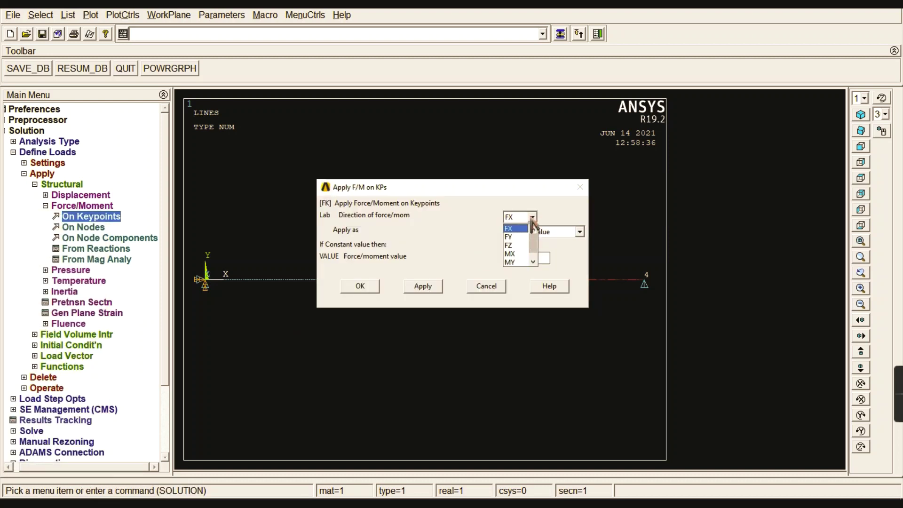
scroll(535, 249, down, 1)
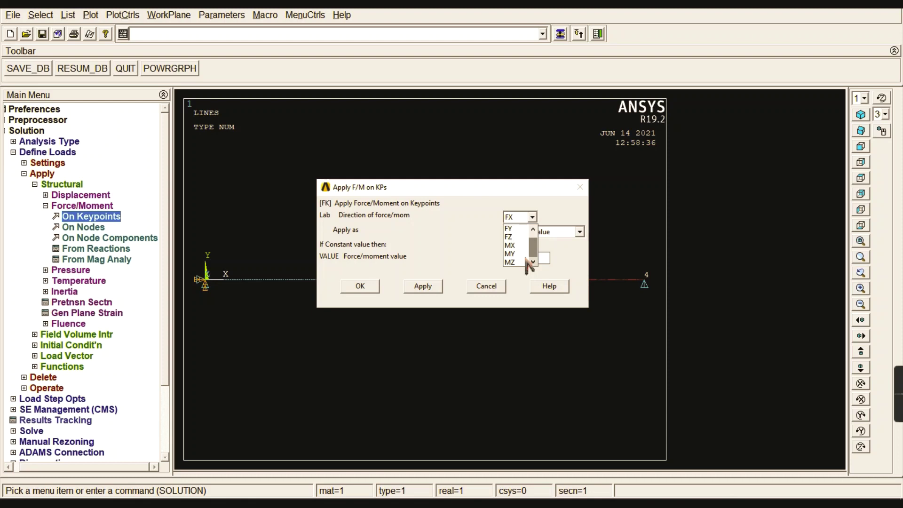
click(523, 262)
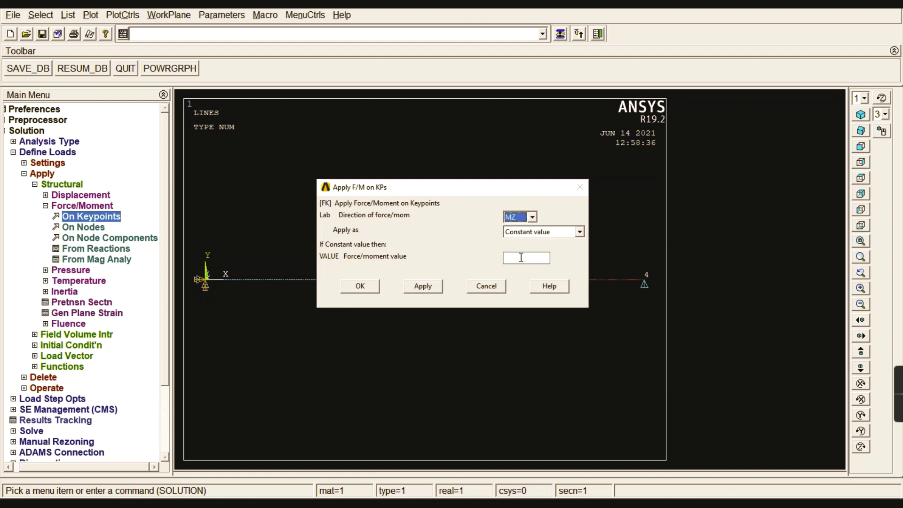
mouse_move(219, 491)
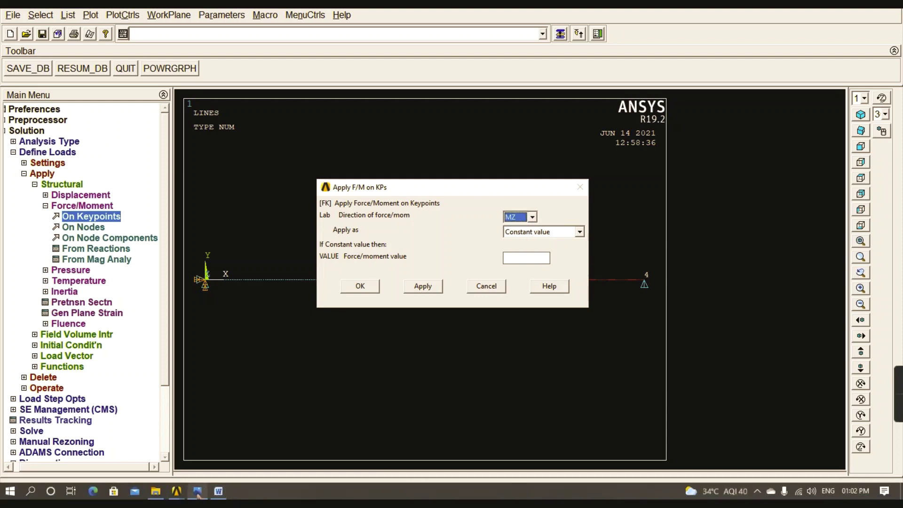
click(197, 492)
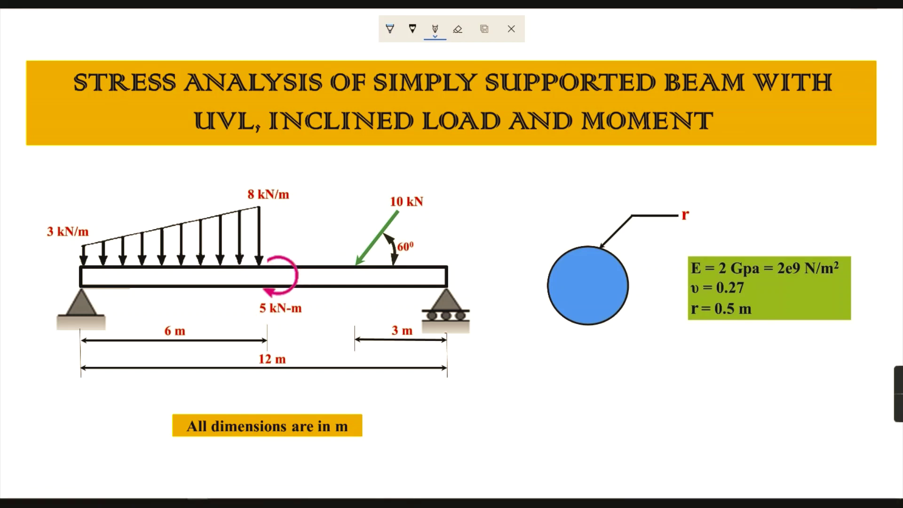
key(alt+Tab)
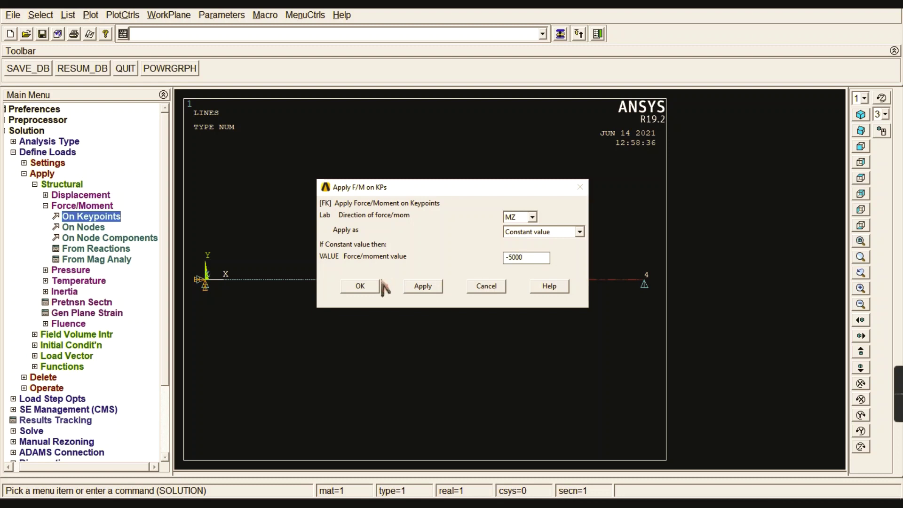
click(359, 285)
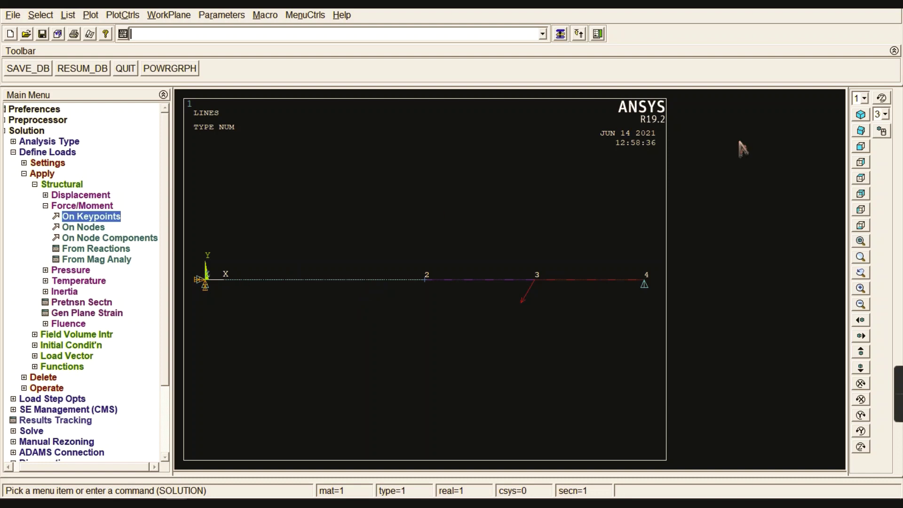
Step: Inspect the moment symbol at keypoint 2 in an oblique view of the beam
click(863, 132)
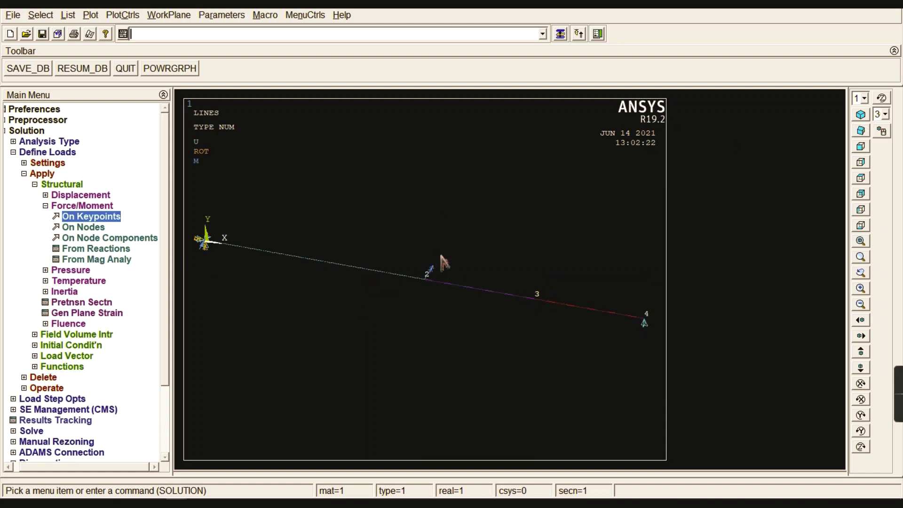
scroll(429, 281, up, 1)
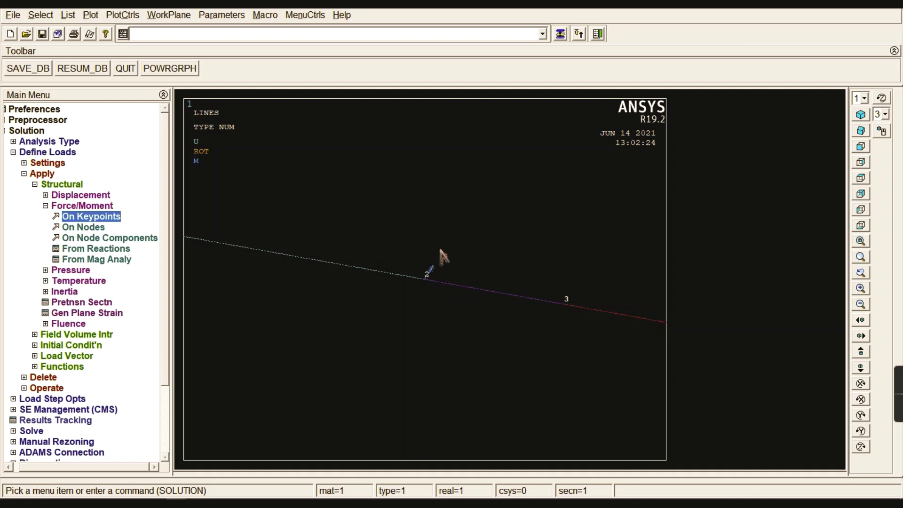
scroll(693, 212, down, 1)
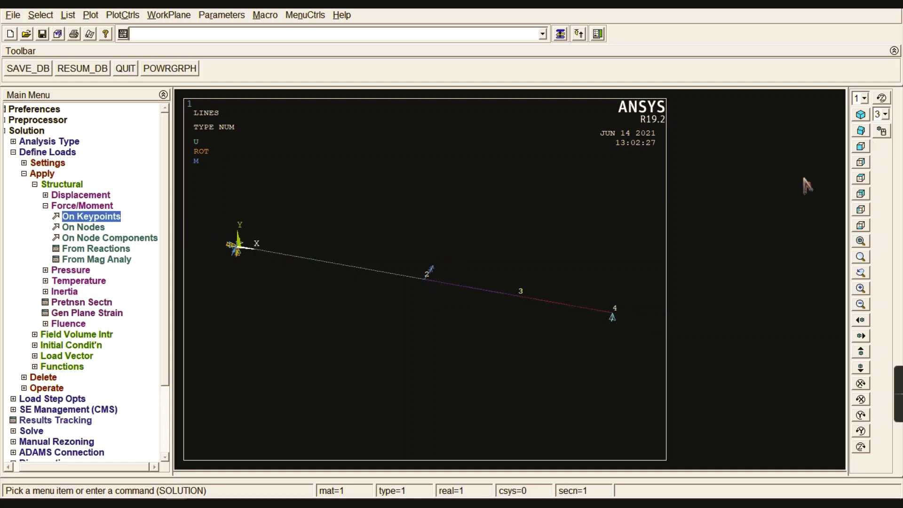
Step: Return the beam to the front view and collapse the options for applying loads
click(866, 146)
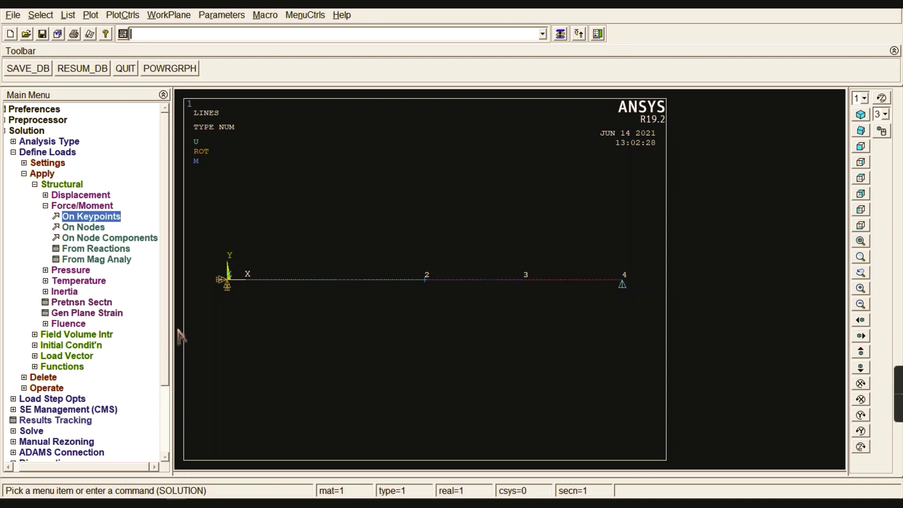
click(71, 207)
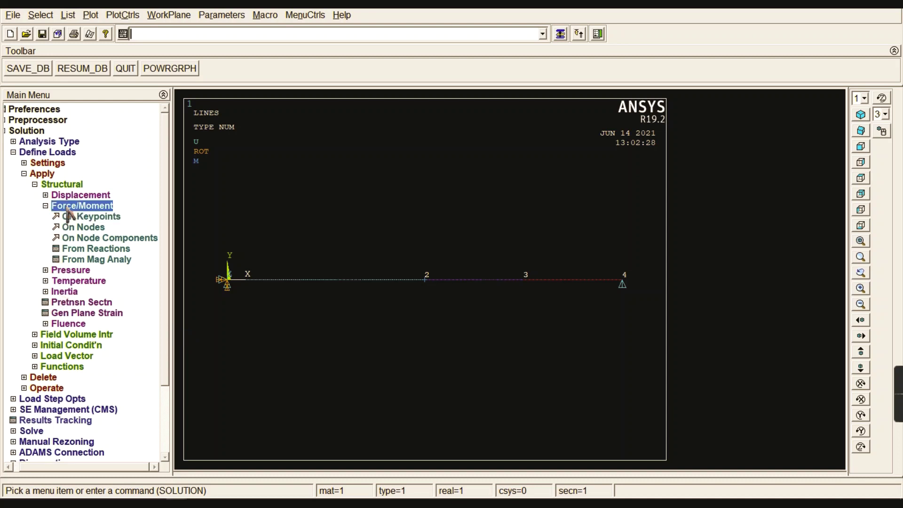
click(66, 184)
click(49, 173)
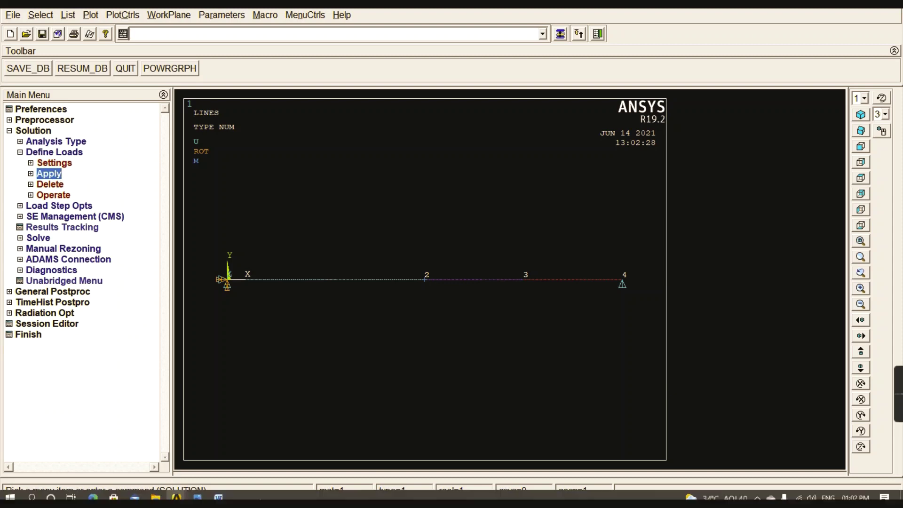
Step: Switch to the Word document with the variable-load commands and set the end value of the *do loop to 100
click(221, 496)
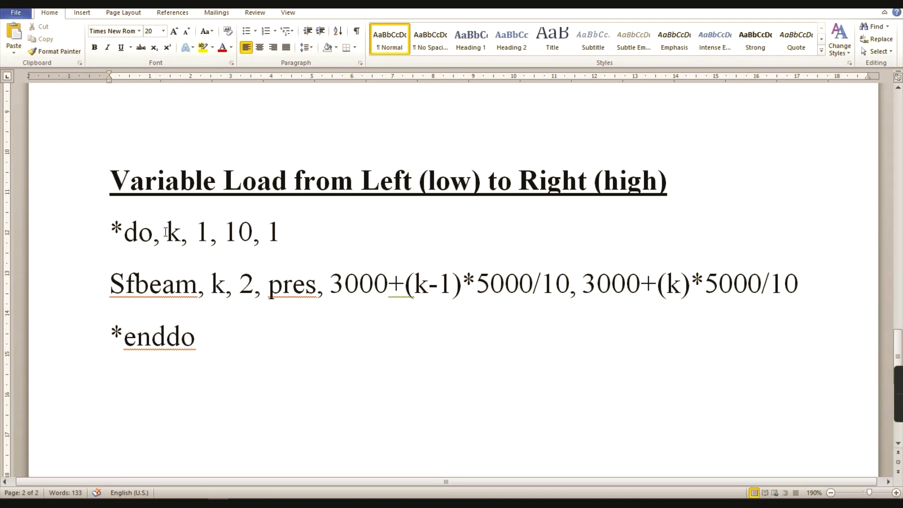
drag(166, 232, 254, 242)
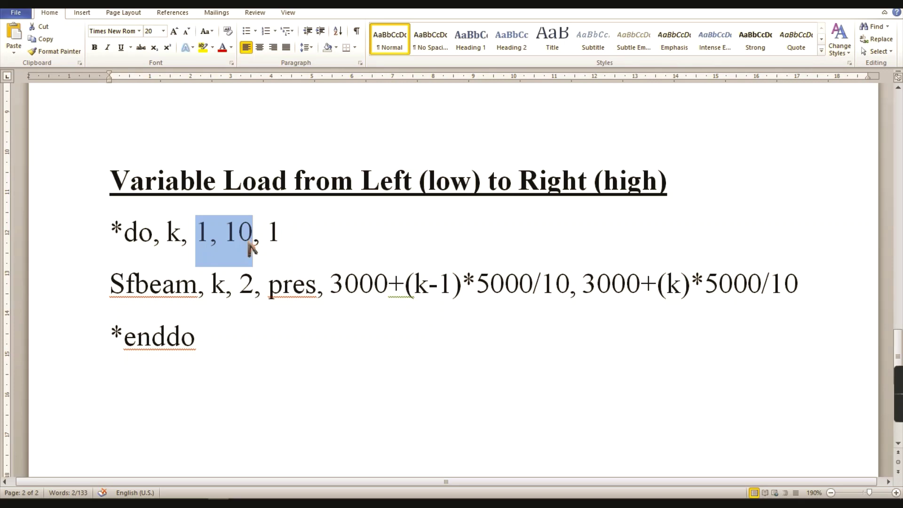
click(239, 238)
text(0)
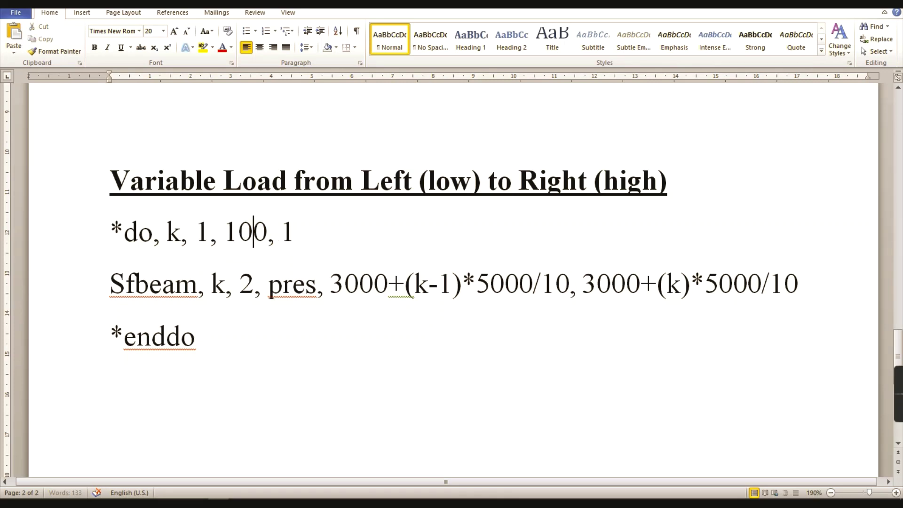
drag(196, 237, 253, 242)
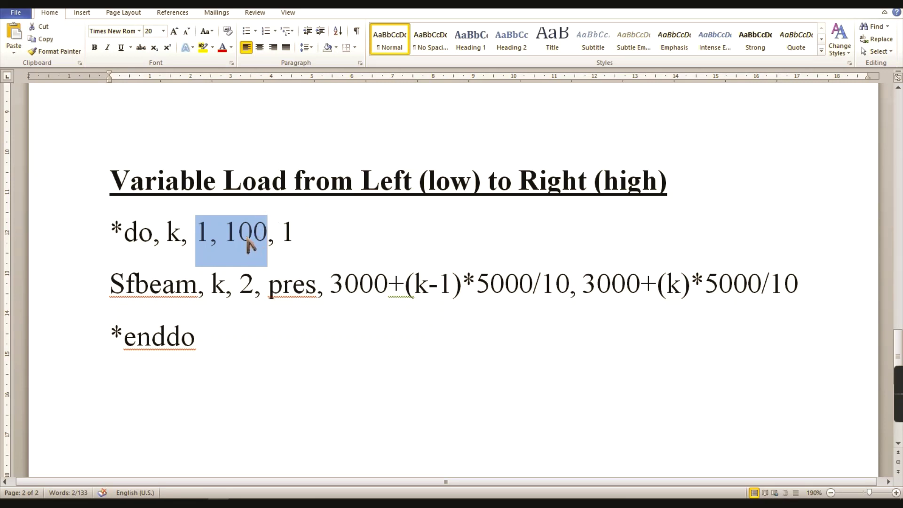
click(252, 235)
key(BackSpace)
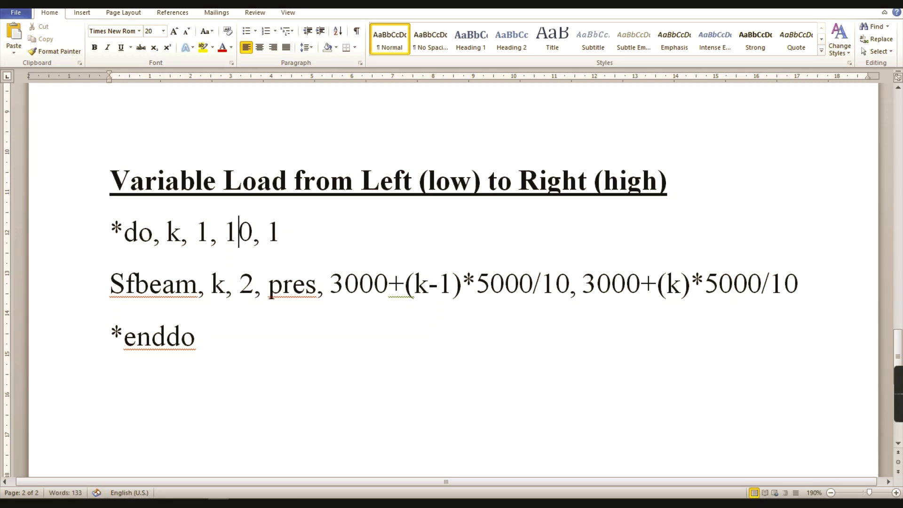
text(0)
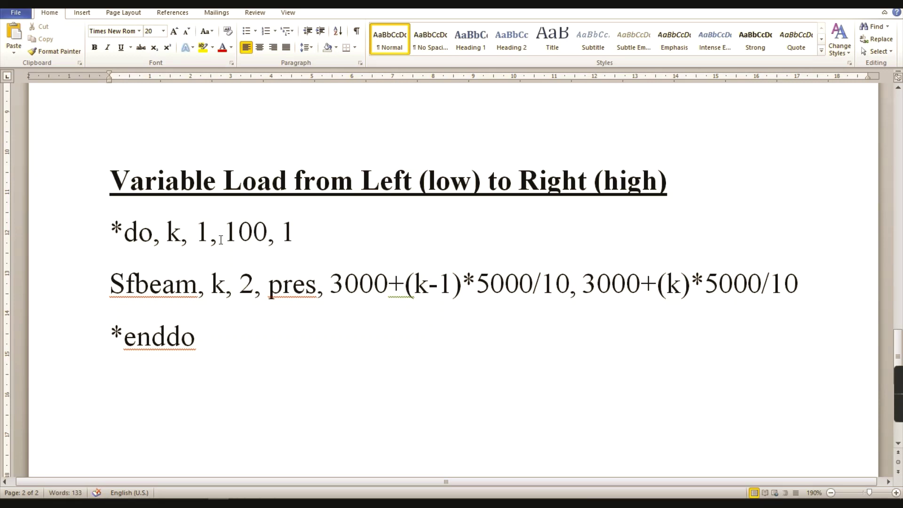
Step: Review the *do loop's range and increment and the first pressure expression of the Sfbeam command
drag(201, 232, 265, 236)
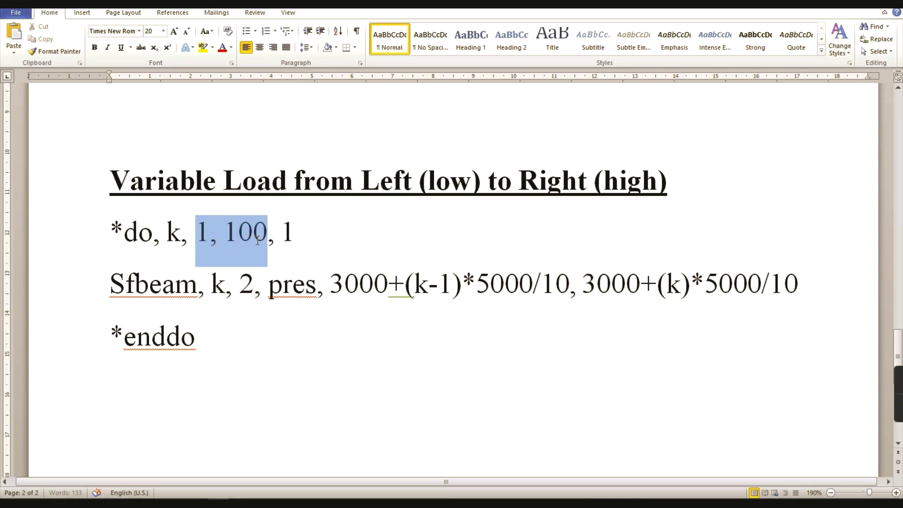
click(224, 233)
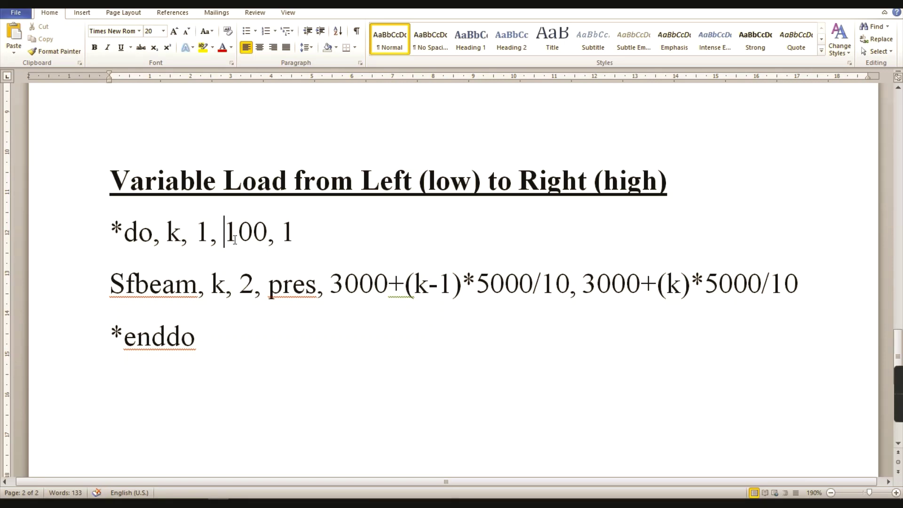
drag(281, 233, 295, 234)
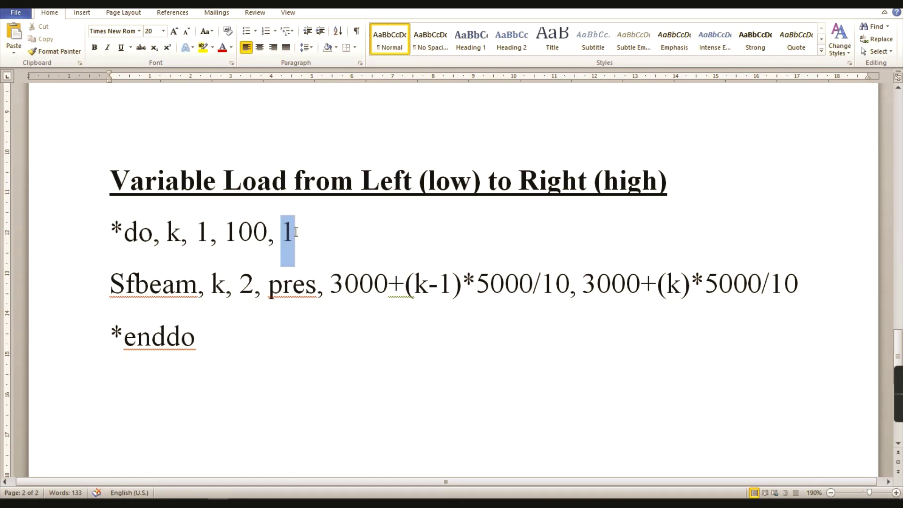
drag(112, 284, 304, 304)
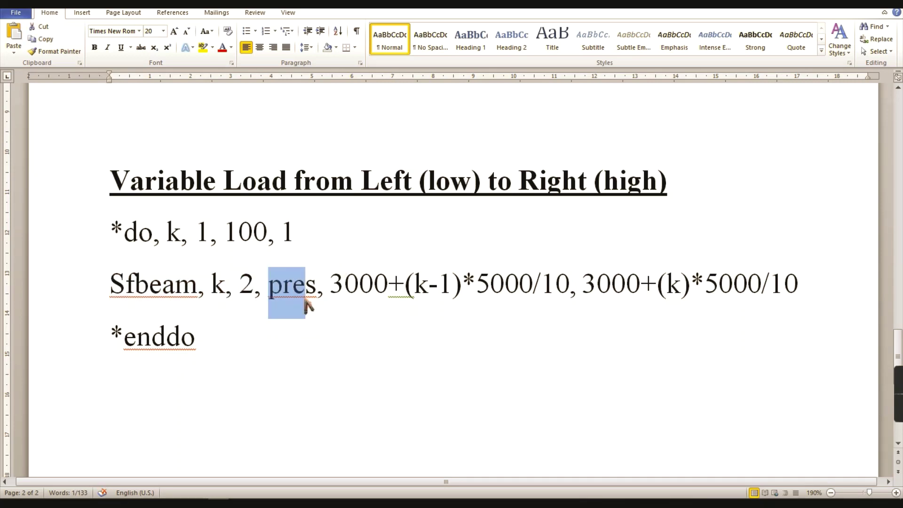
click(331, 288)
drag(334, 289, 393, 288)
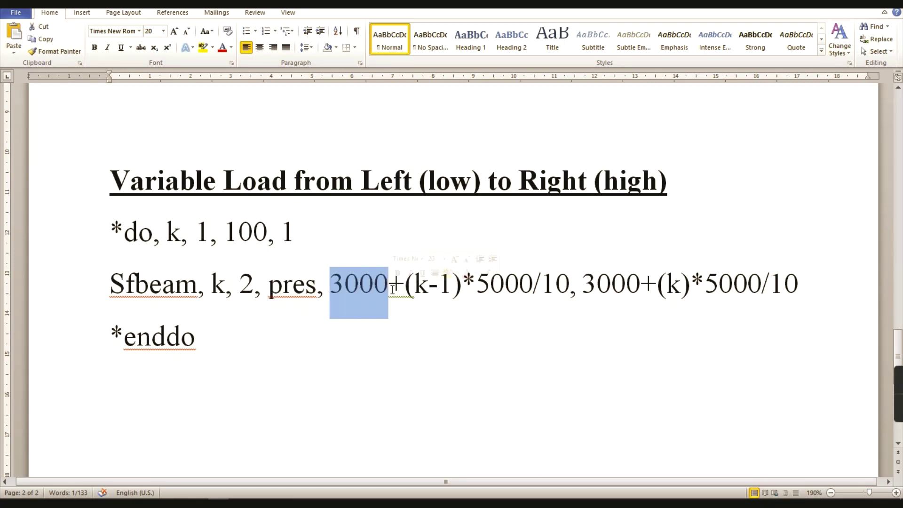
drag(395, 287, 536, 288)
click(477, 287)
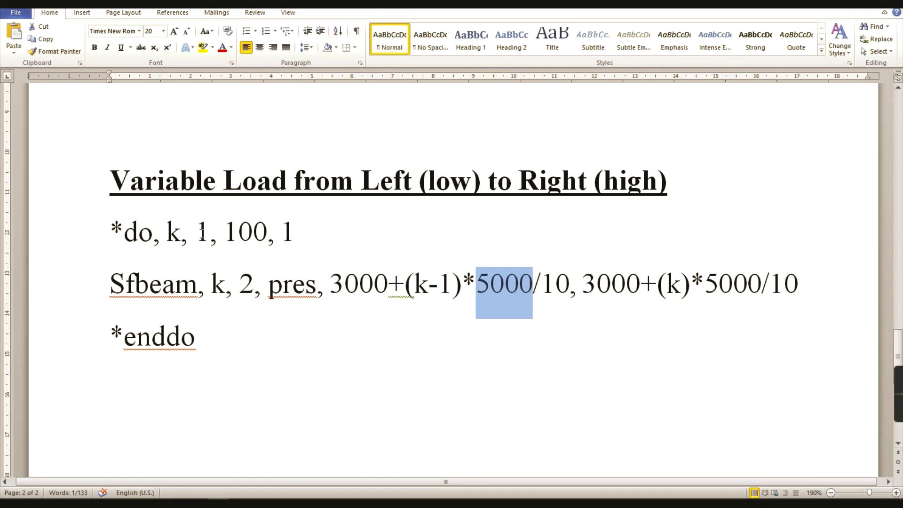
drag(197, 233, 258, 233)
Step: Set the divisor in both Sfbeam pressure expressions to 100, matching the end value of the loop
click(556, 286)
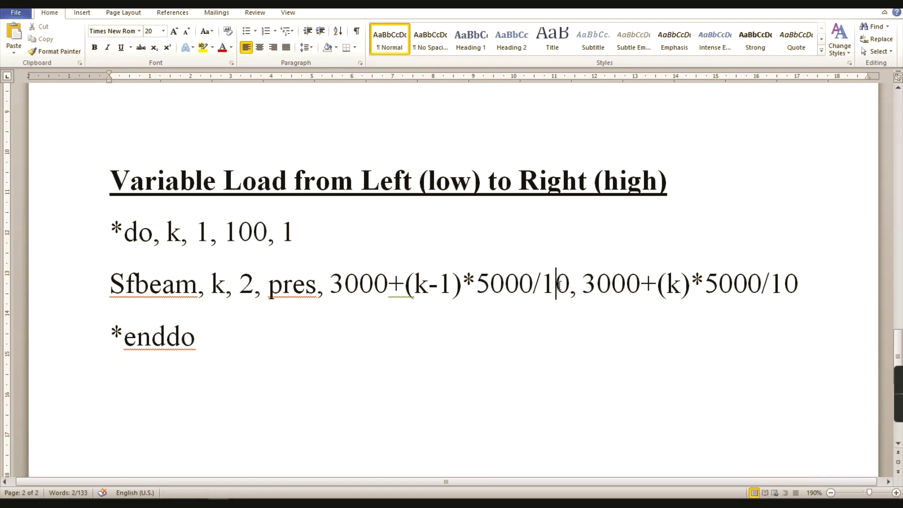
text(0)
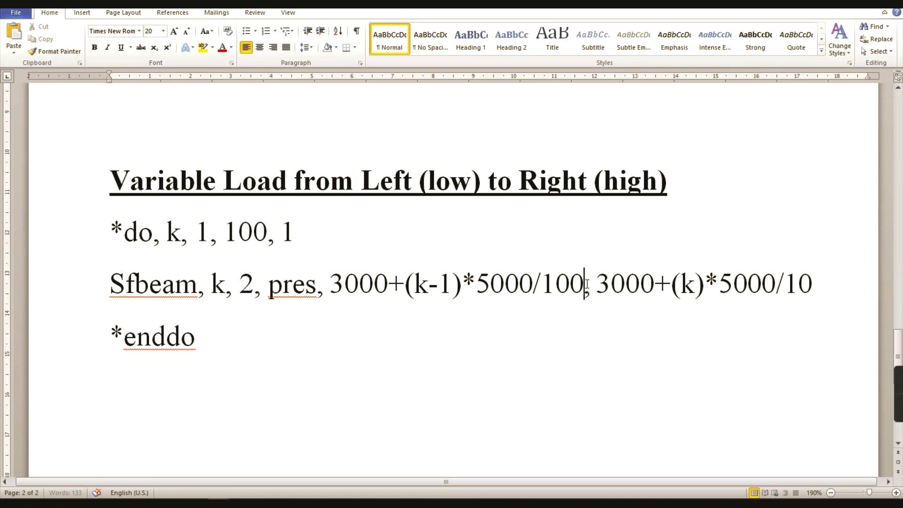
drag(584, 285, 337, 274)
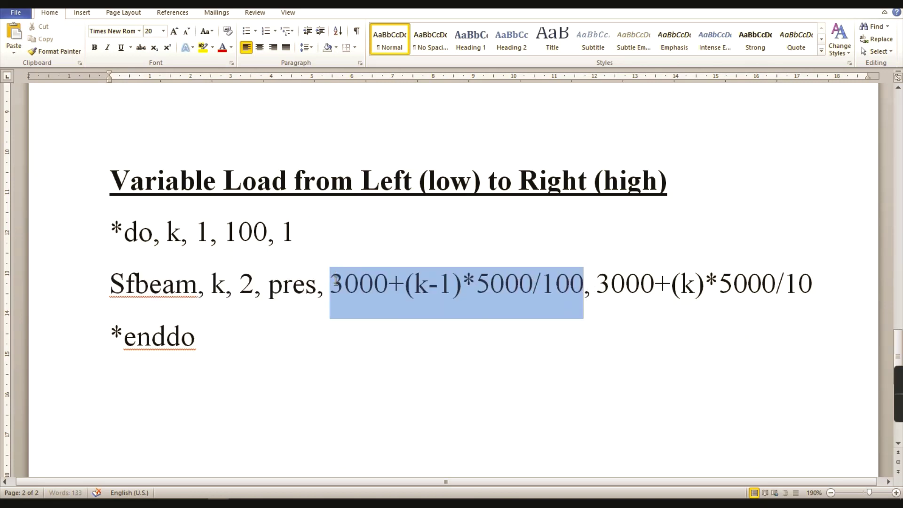
click(593, 288)
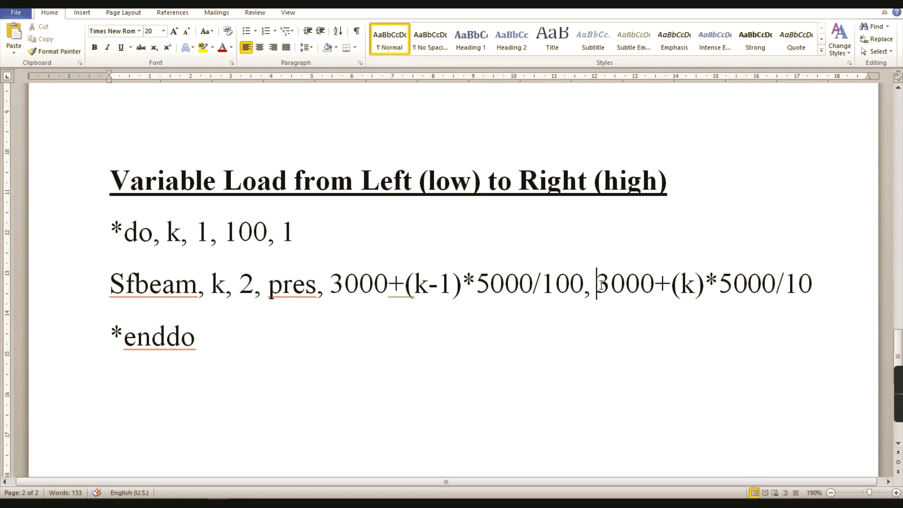
drag(602, 285, 813, 285)
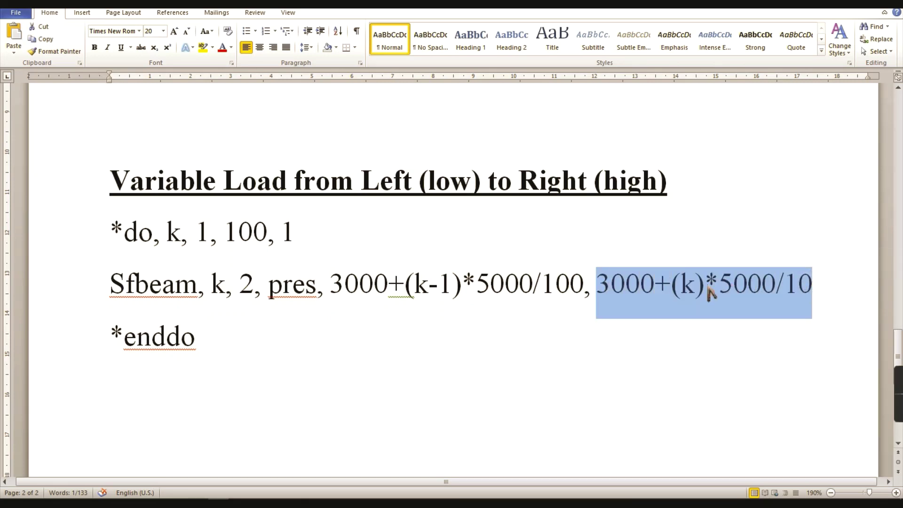
click(604, 285)
drag(604, 285, 777, 288)
click(696, 285)
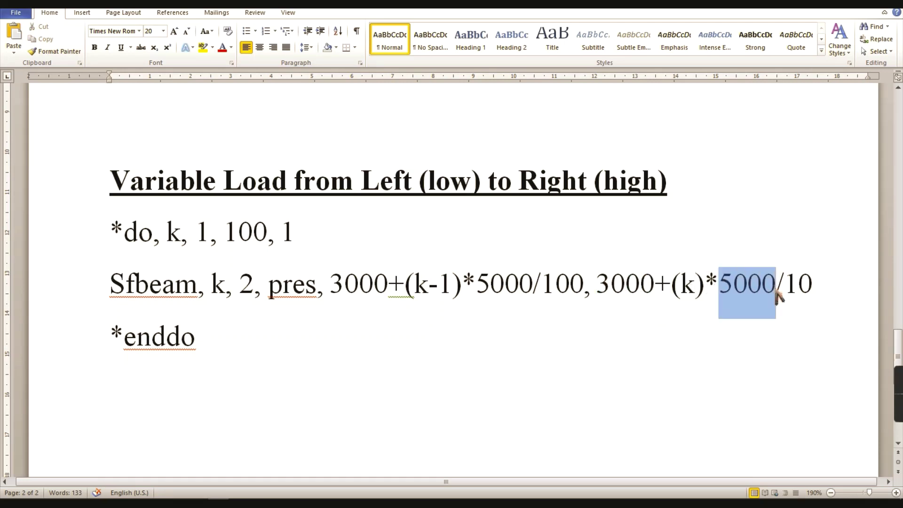
click(802, 289)
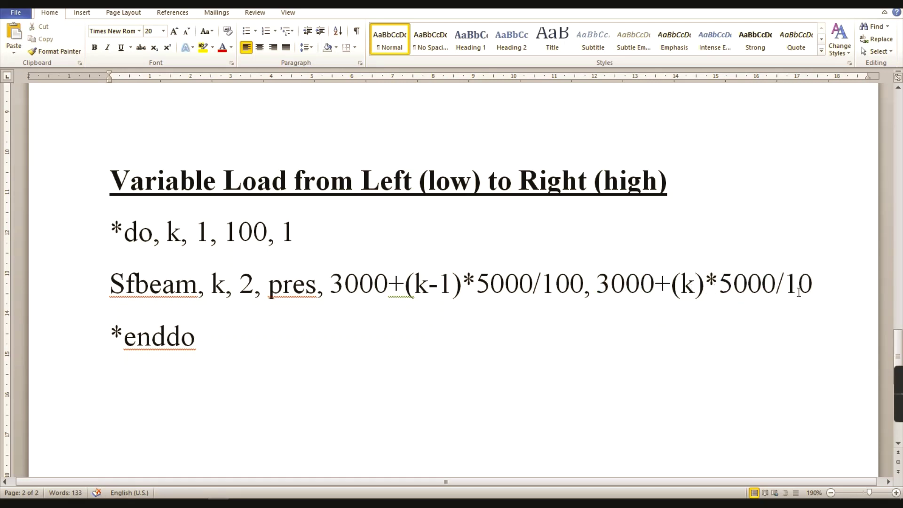
text(0)
drag(196, 231, 267, 240)
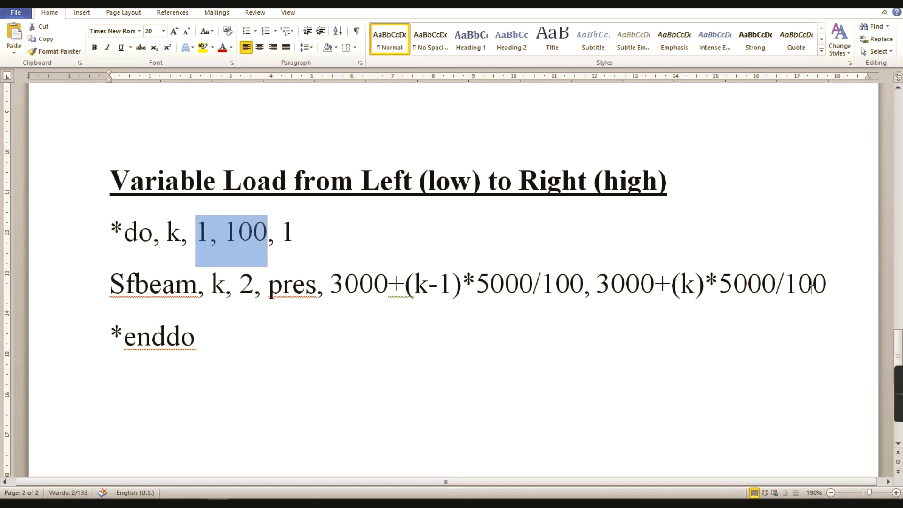
drag(827, 288, 791, 294)
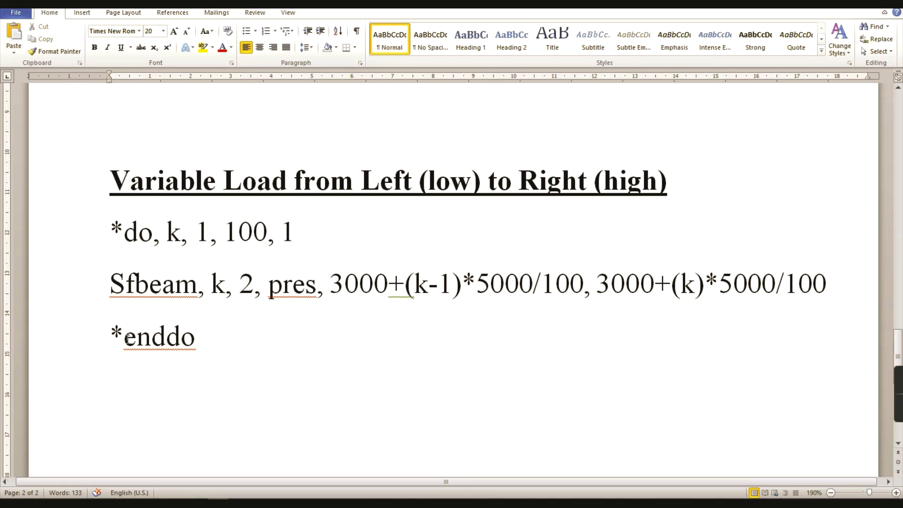
Step: Copy the three command lines from *do to *enddo, switch to ANSYS and run them to apply the varying pressure
drag(124, 337, 171, 343)
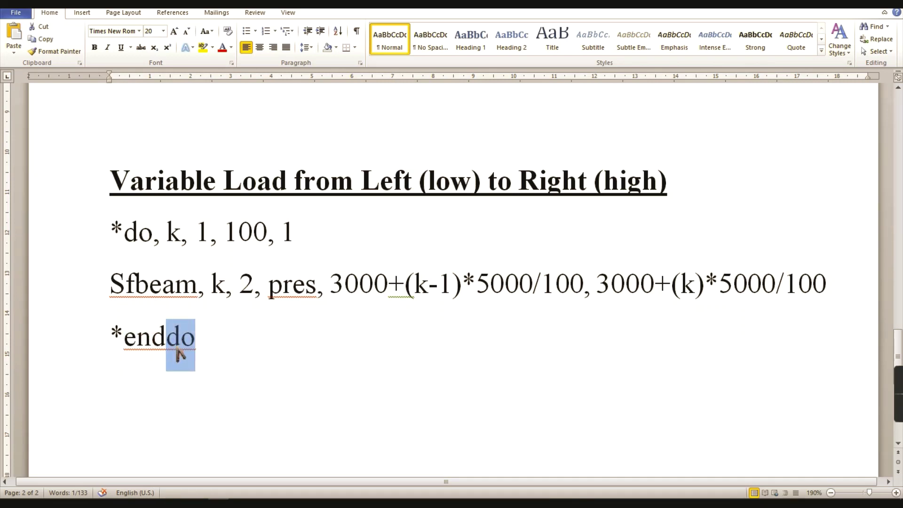
click(198, 343)
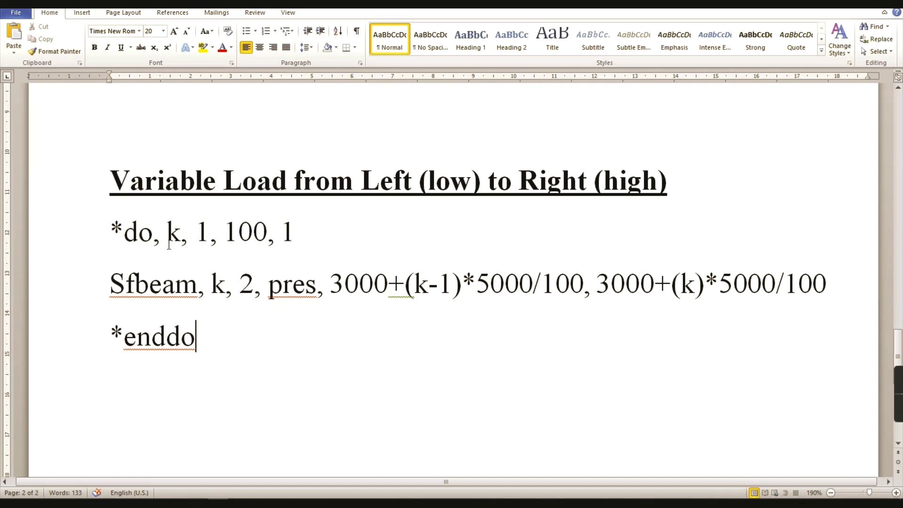
drag(330, 285, 807, 301)
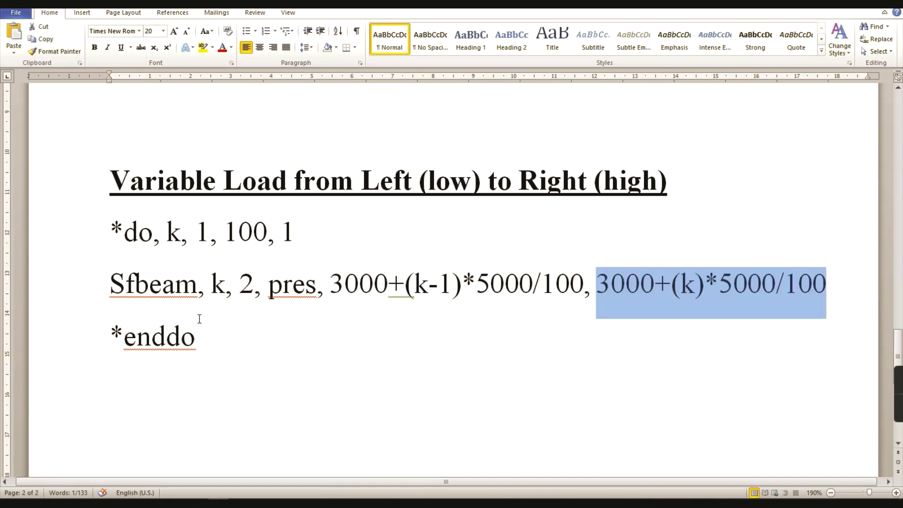
drag(199, 342, 118, 243)
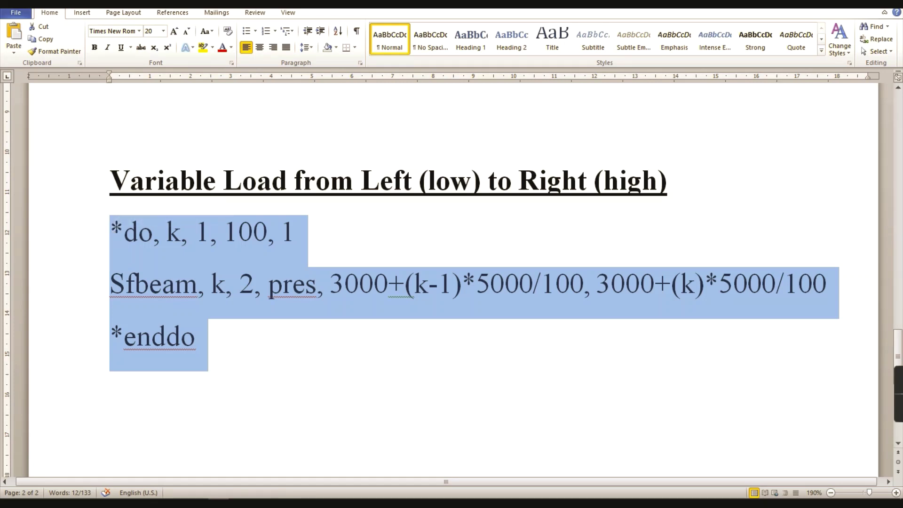
key(alt+Tab)
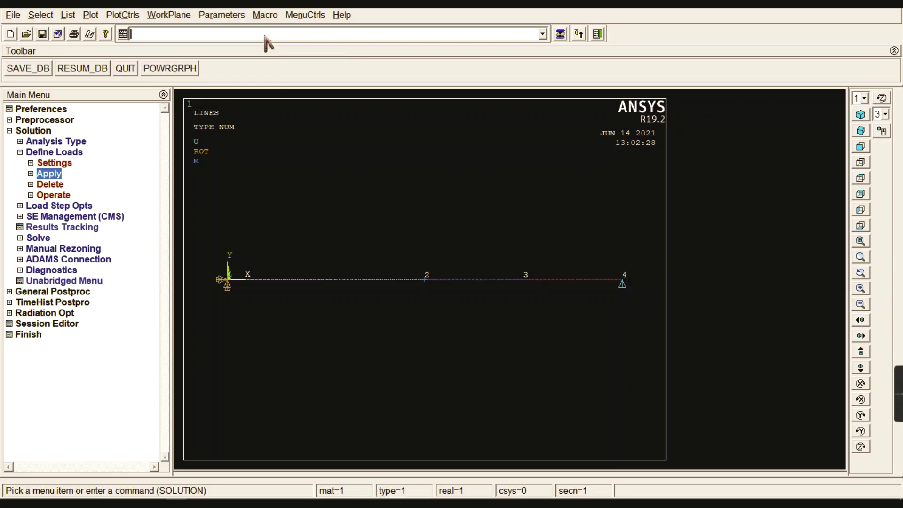
text(*do, k, 1, 100, 1Sfbeam, k, 2, pres, 3000+(k-1)*5000/100, 3000+(k)*5000/100*enddo)
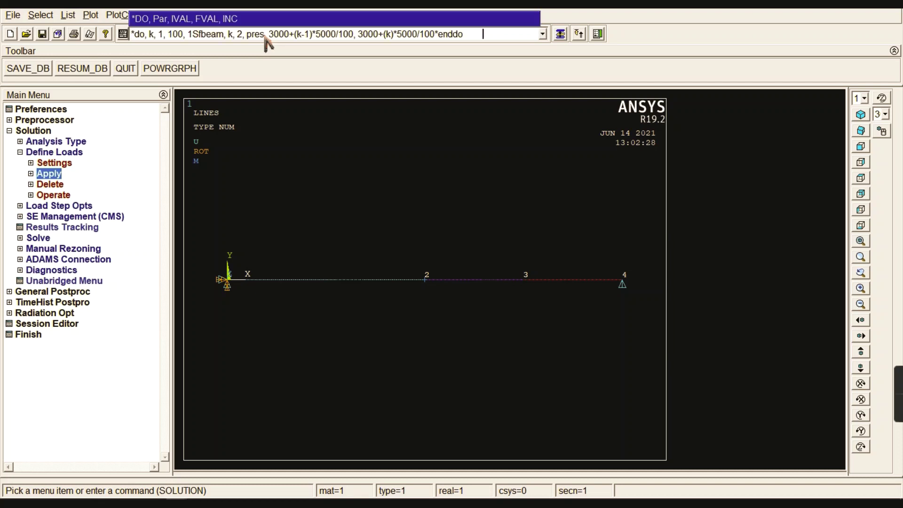
key(Return)
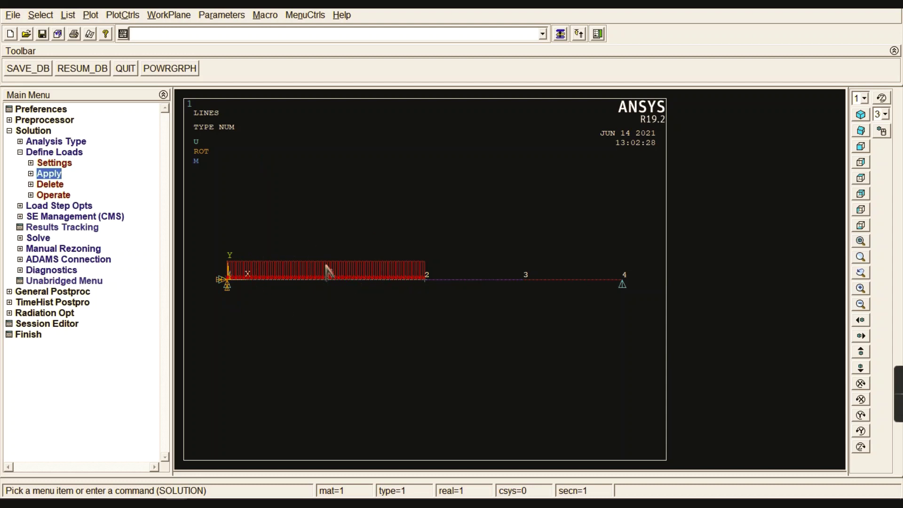
Step: Display elements, lines, keypoints and nodes together with Multi-Plots and check the loads in oblique and front views
click(94, 16)
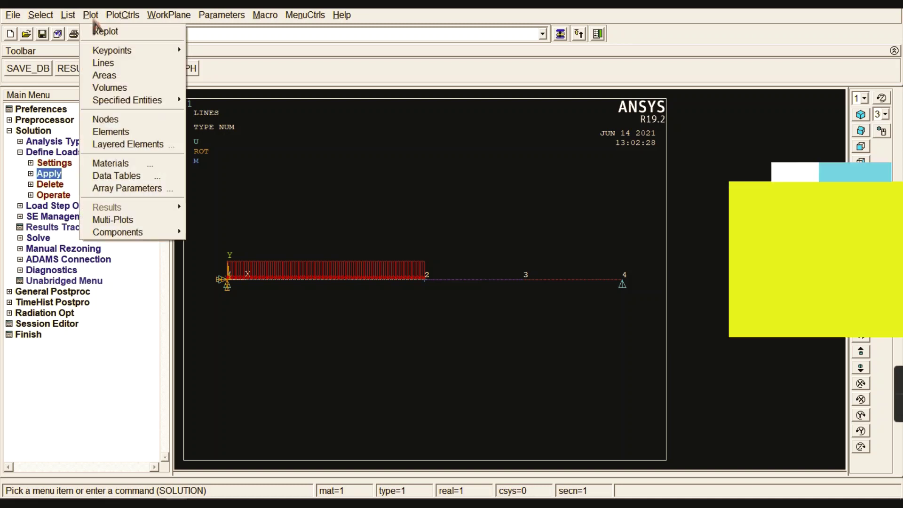
click(132, 220)
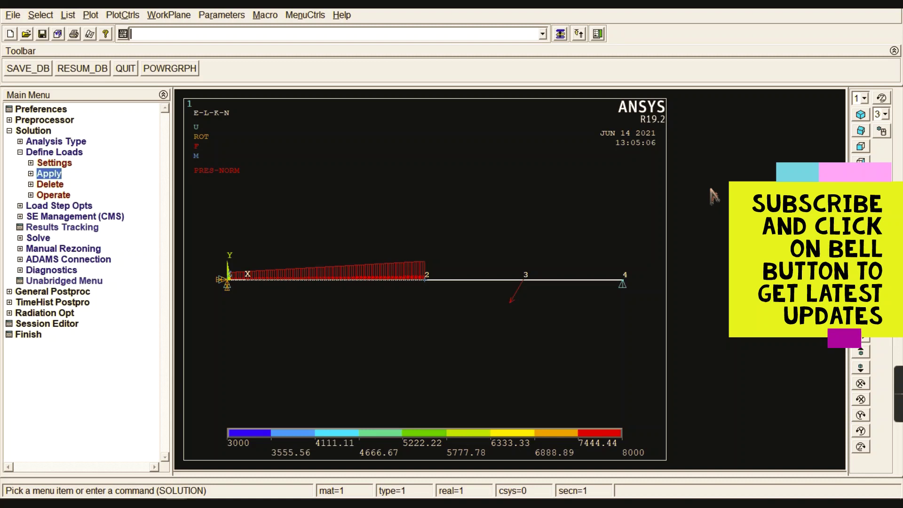
click(861, 130)
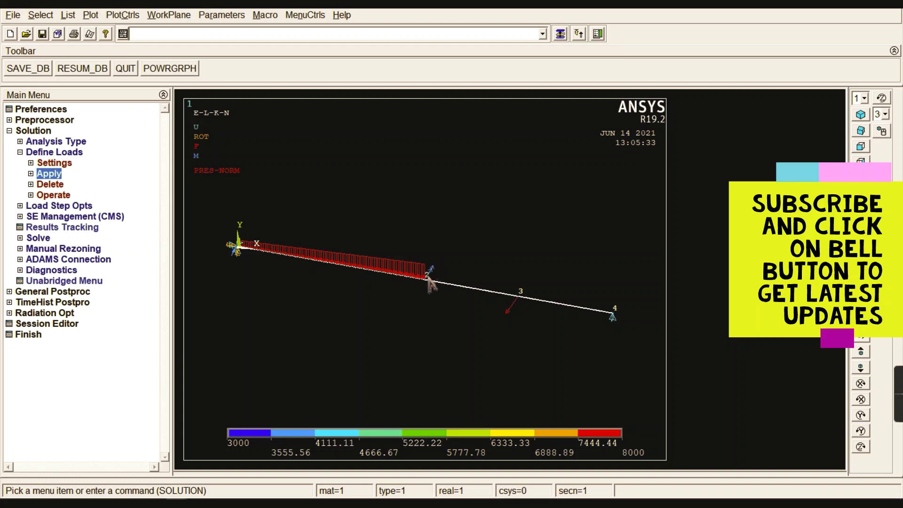
click(861, 145)
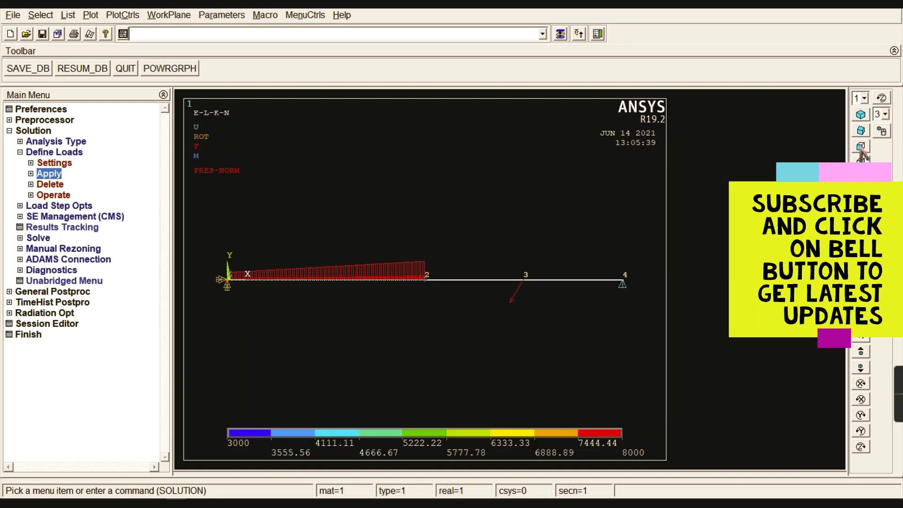
Step: Solve the current load step and close the solution status listing
click(56, 152)
click(42, 131)
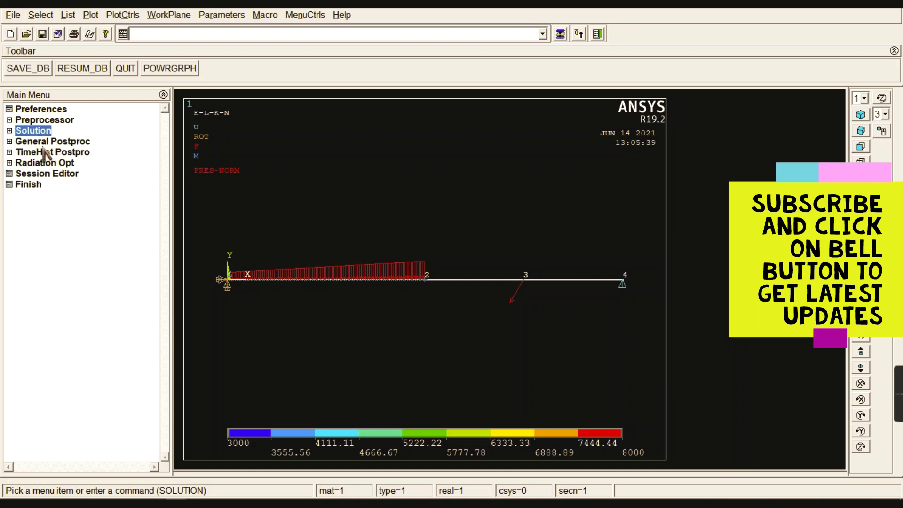
click(41, 142)
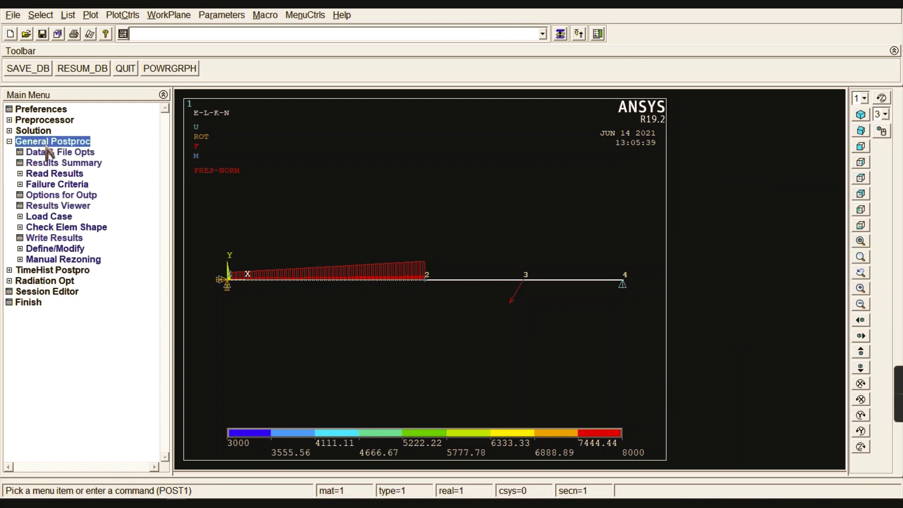
click(47, 141)
click(42, 131)
click(46, 195)
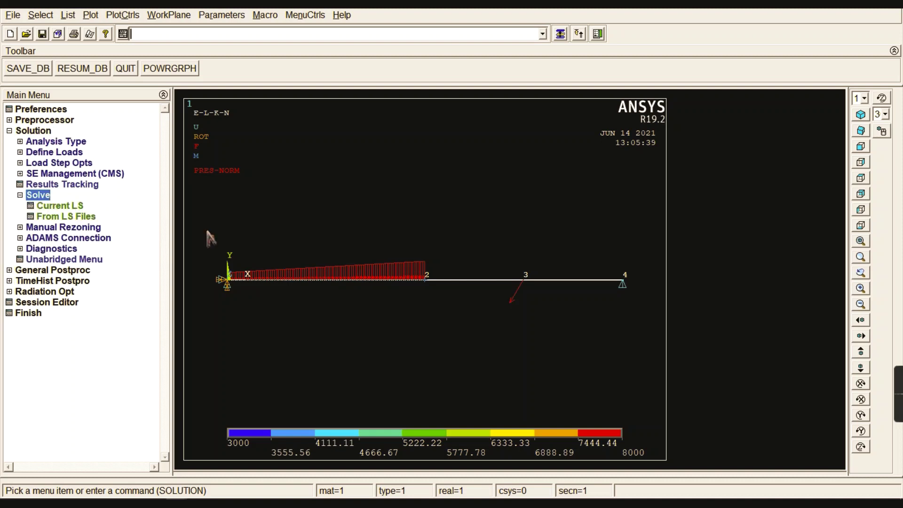
click(75, 206)
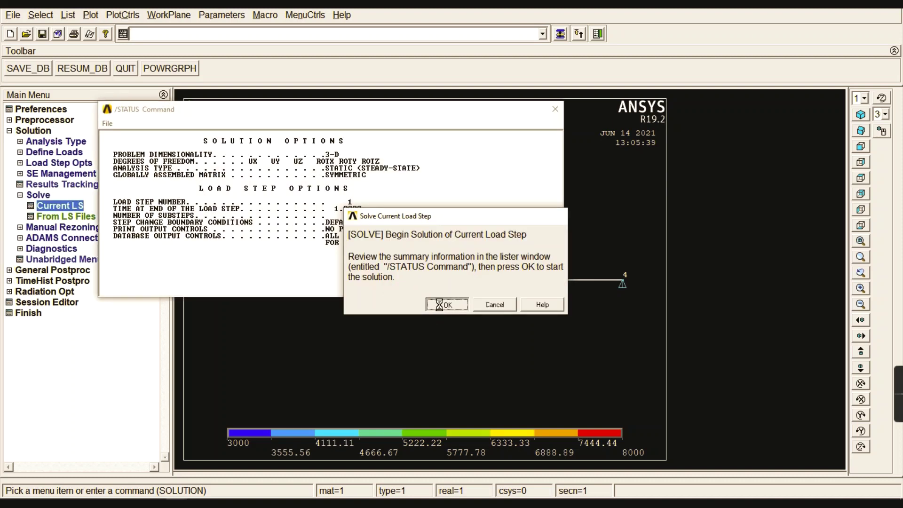
click(439, 305)
click(172, 76)
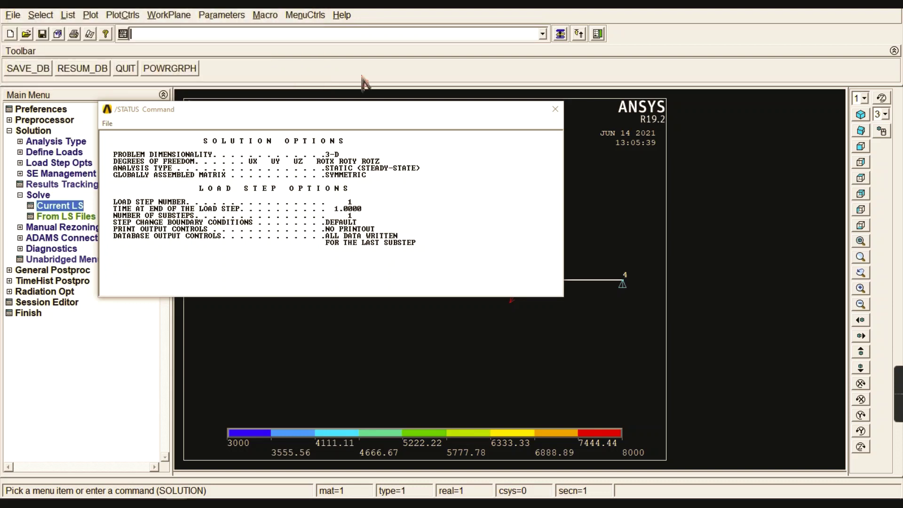
click(555, 109)
click(47, 195)
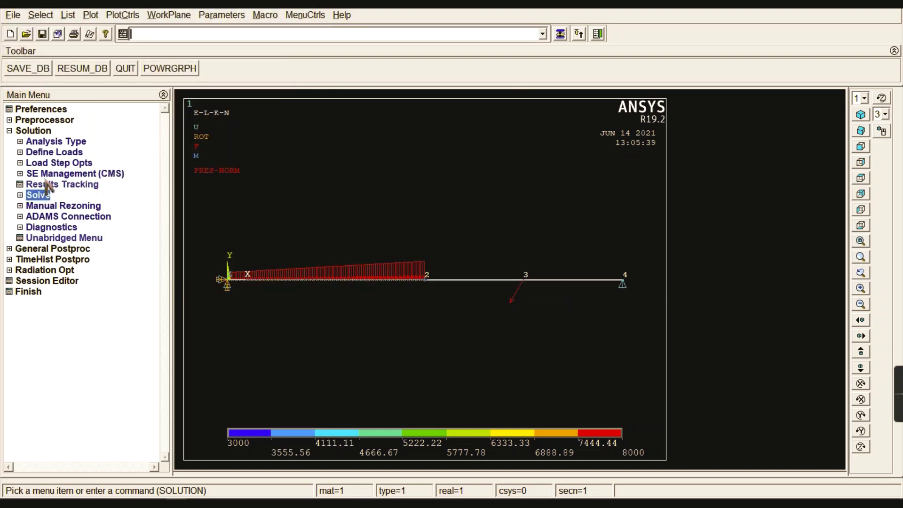
Step: Plot the beam's deformed shape together with its undeformed shape in the general postprocessor
click(33, 130)
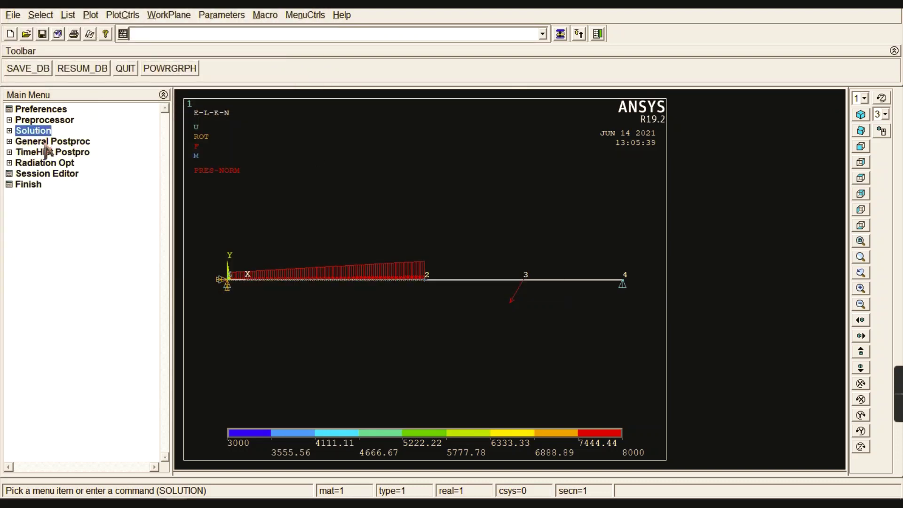
click(35, 141)
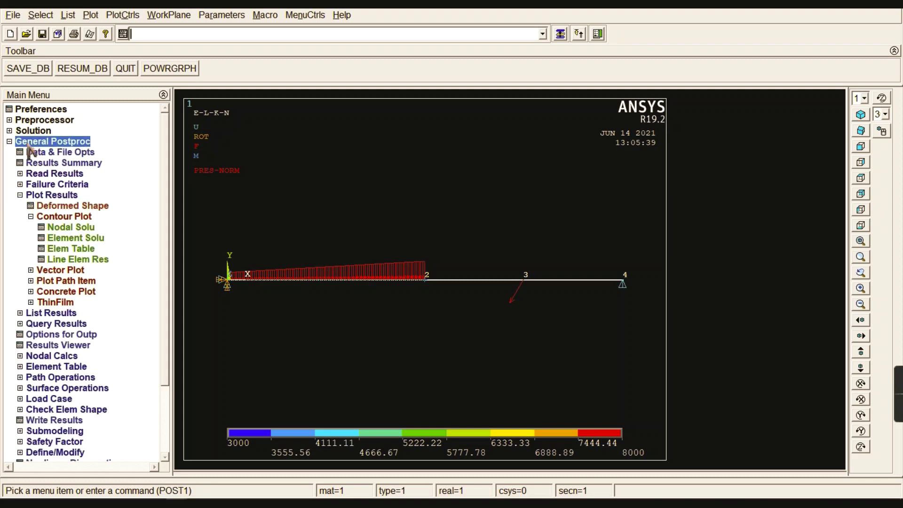
click(57, 217)
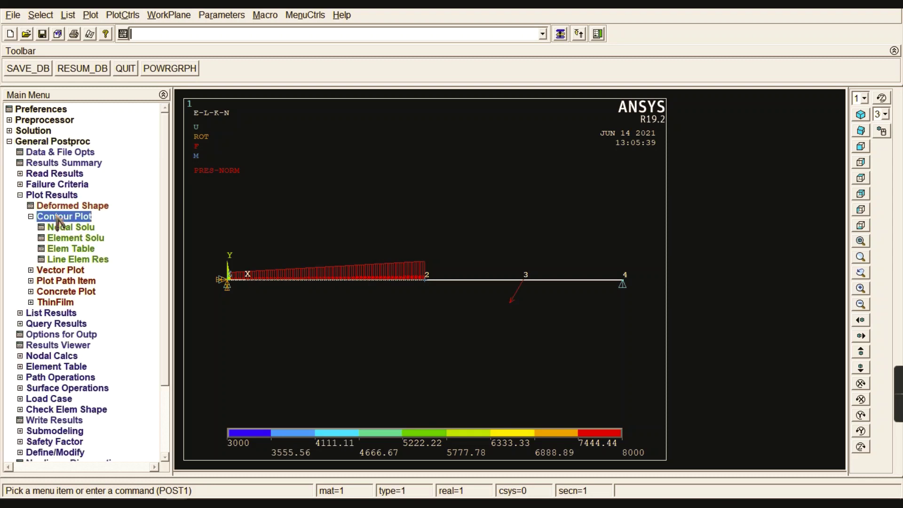
click(61, 205)
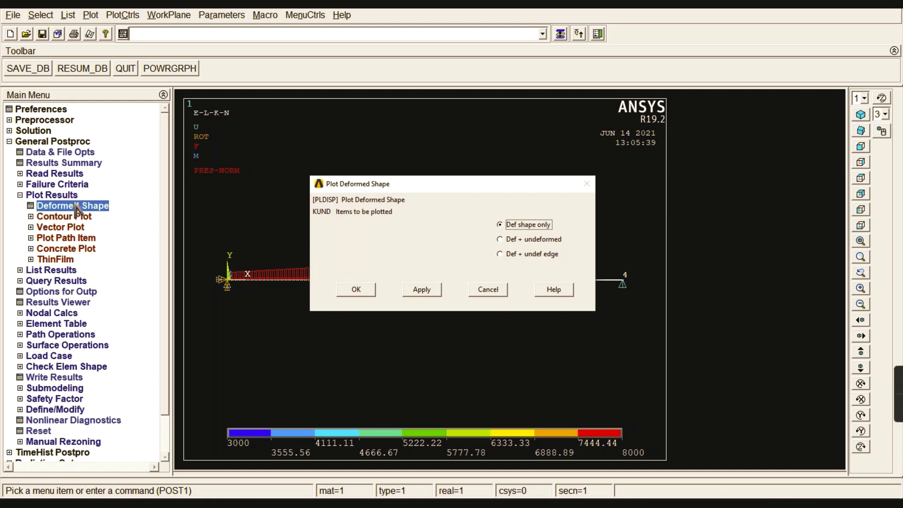
click(528, 239)
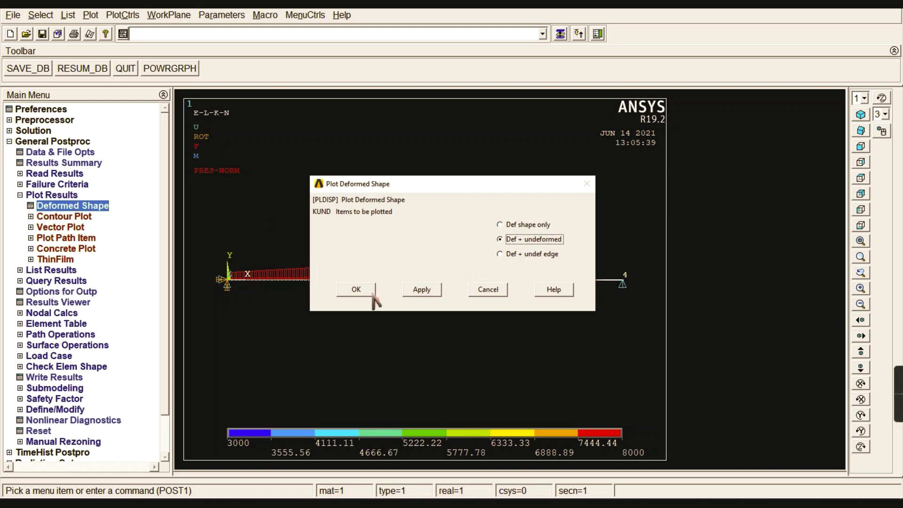
click(357, 290)
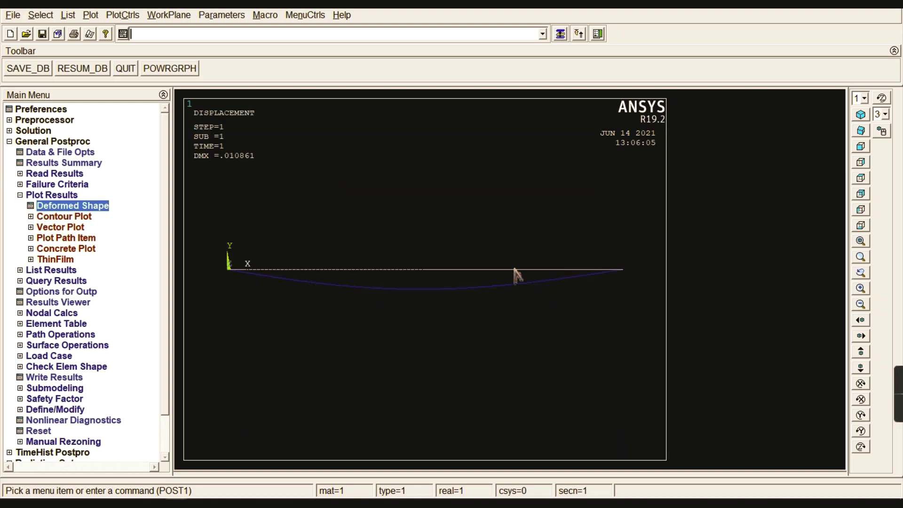
Step: Plot the nodal solution contour of the displacement vector sum
click(66, 216)
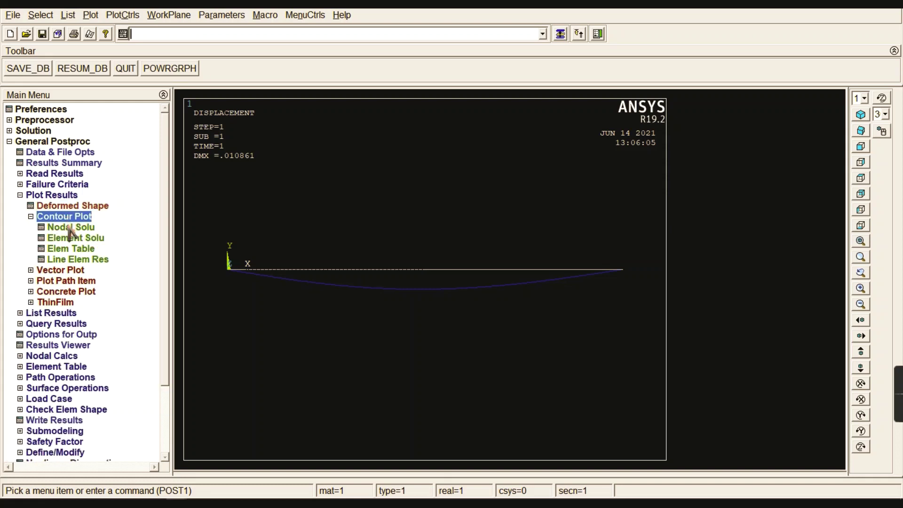
click(69, 228)
click(358, 127)
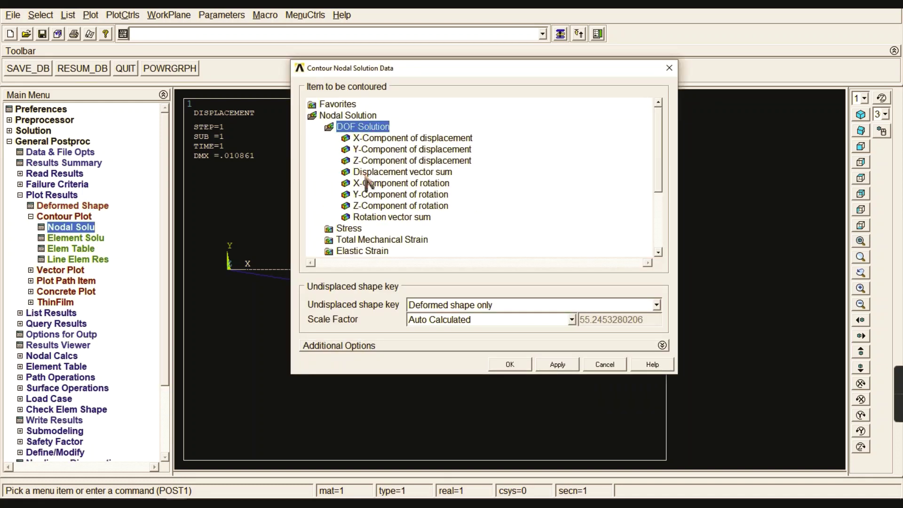
click(377, 172)
click(511, 364)
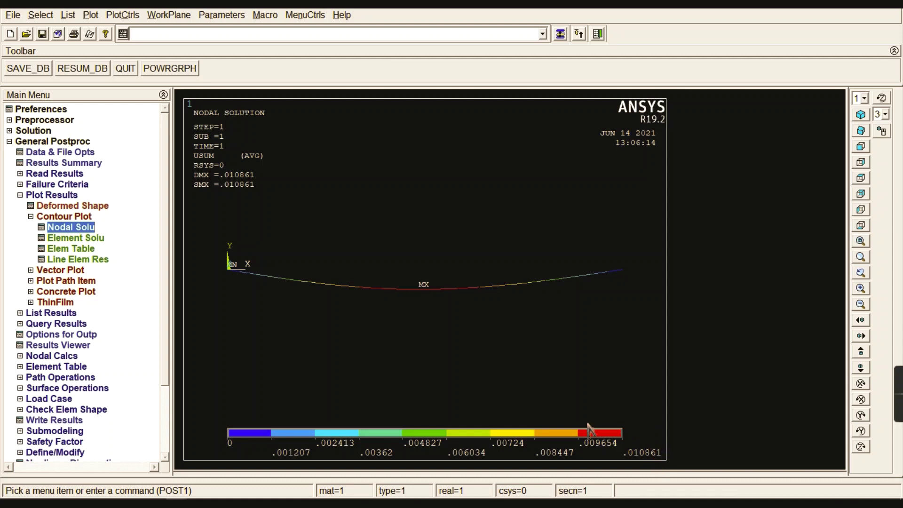
Step: Turn on the display of element shapes based on real constants and show the beam in an oblique view
click(119, 16)
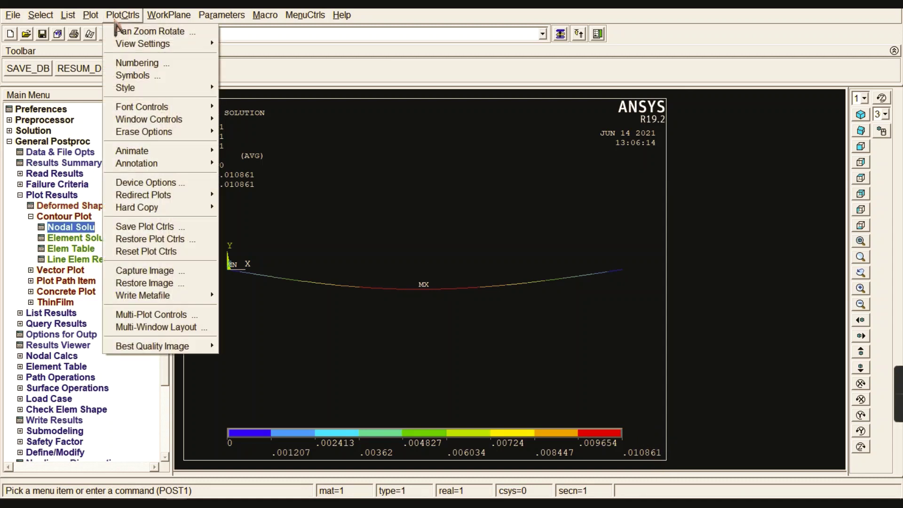
mouse_move(141, 89)
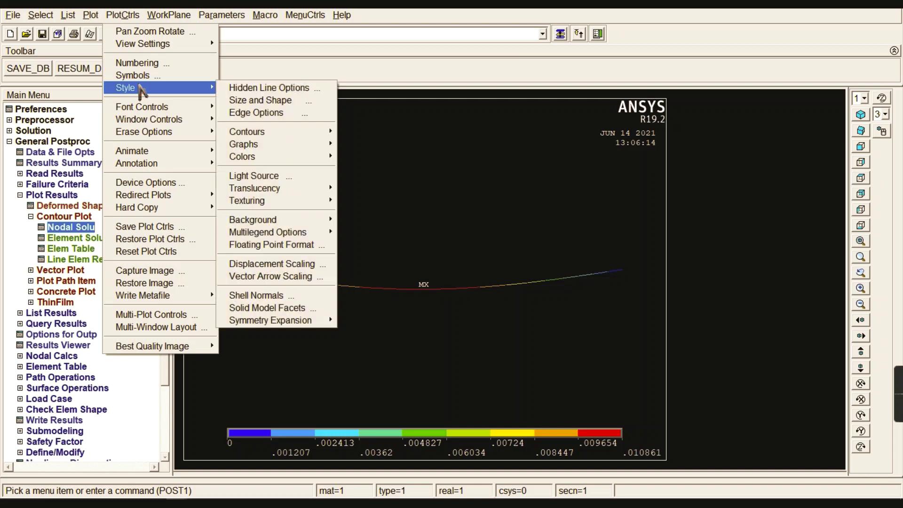
click(279, 106)
click(507, 144)
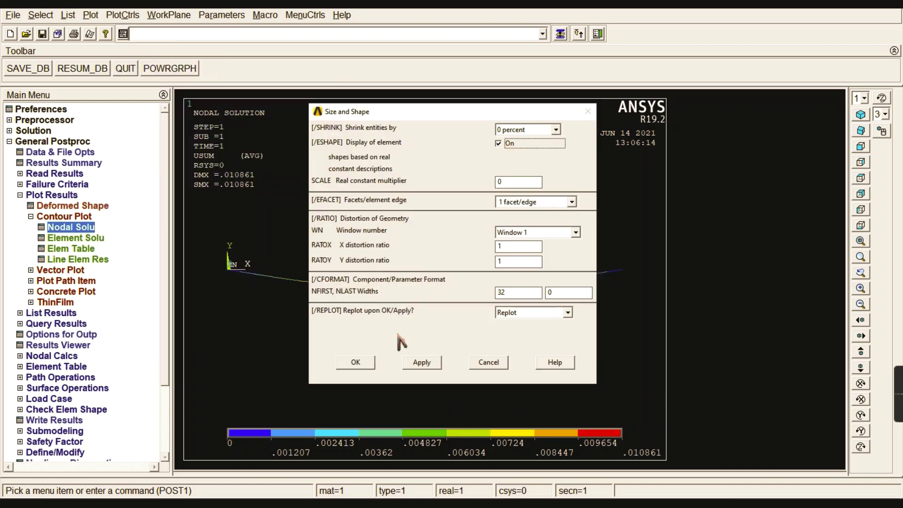
click(367, 363)
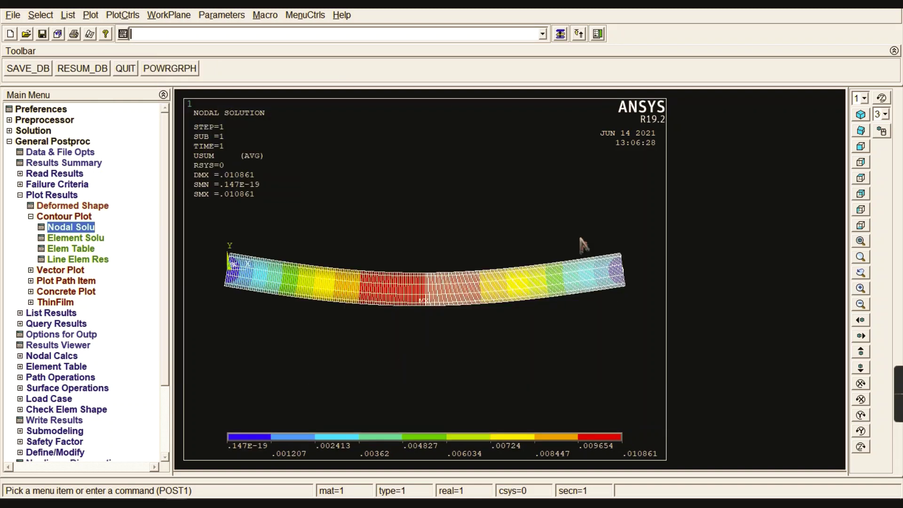
click(861, 131)
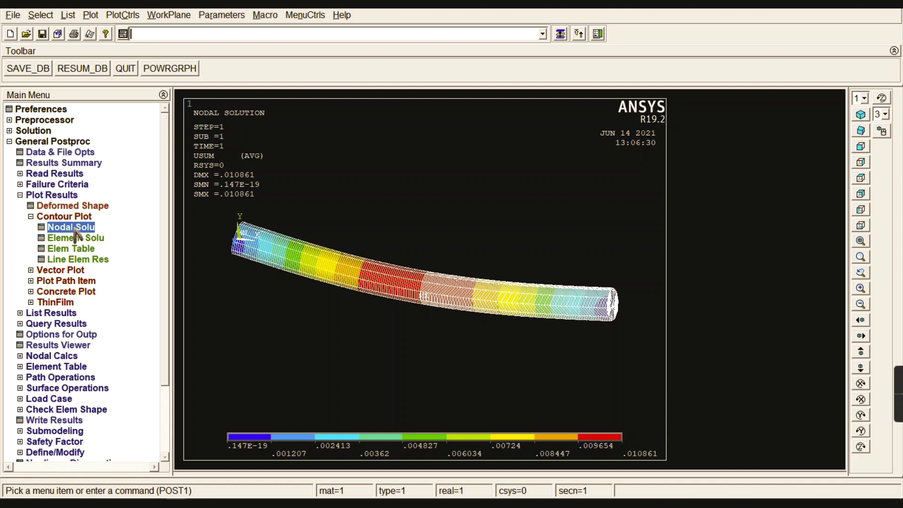
Step: Plot the nodal solution contour of the von Mises stress on the beam
double_click(358, 128)
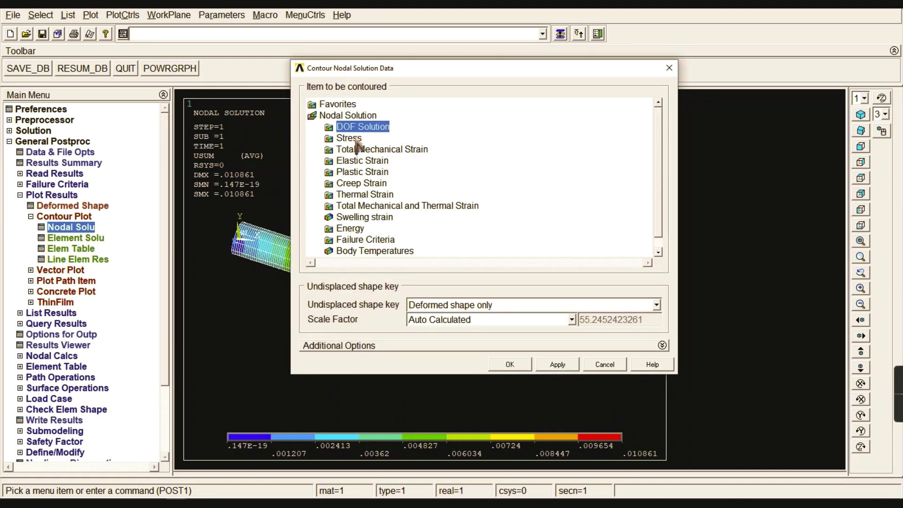
double_click(357, 140)
drag(660, 139, 646, 188)
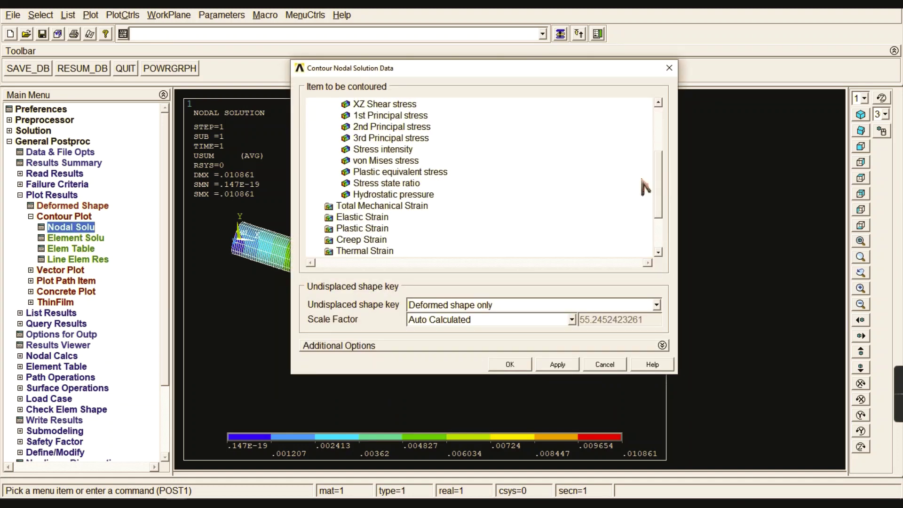
click(412, 161)
click(510, 366)
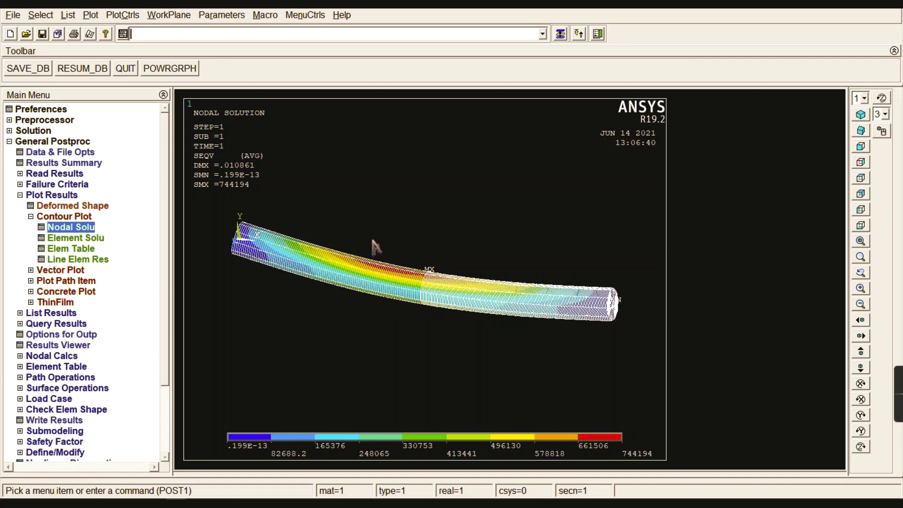
Step: Animate the nodal von Mises stress (SEQV) with 10 frames and a 0.5 second delay, and close the animation after watching it
click(123, 15)
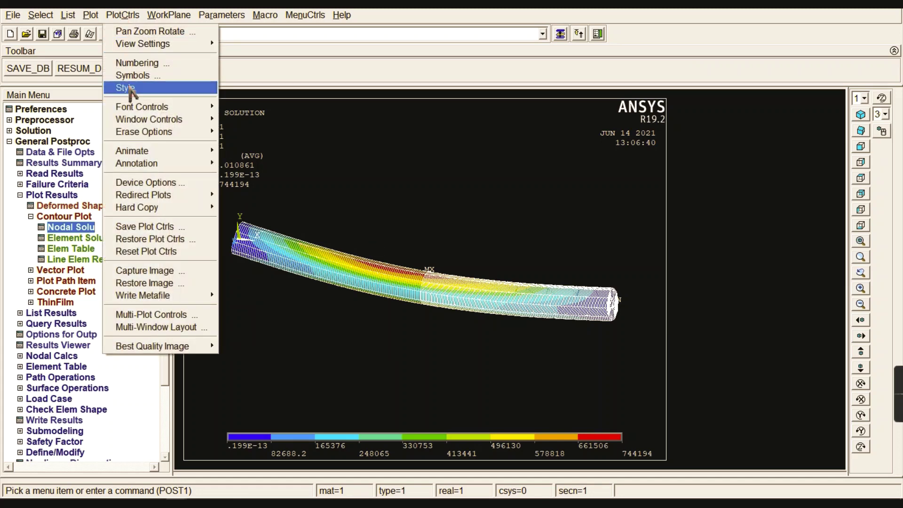
mouse_move(145, 165)
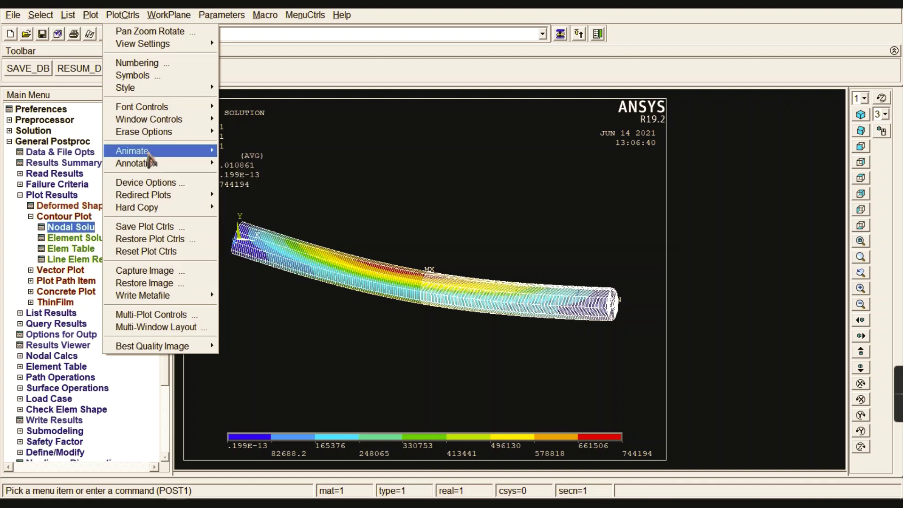
click(266, 189)
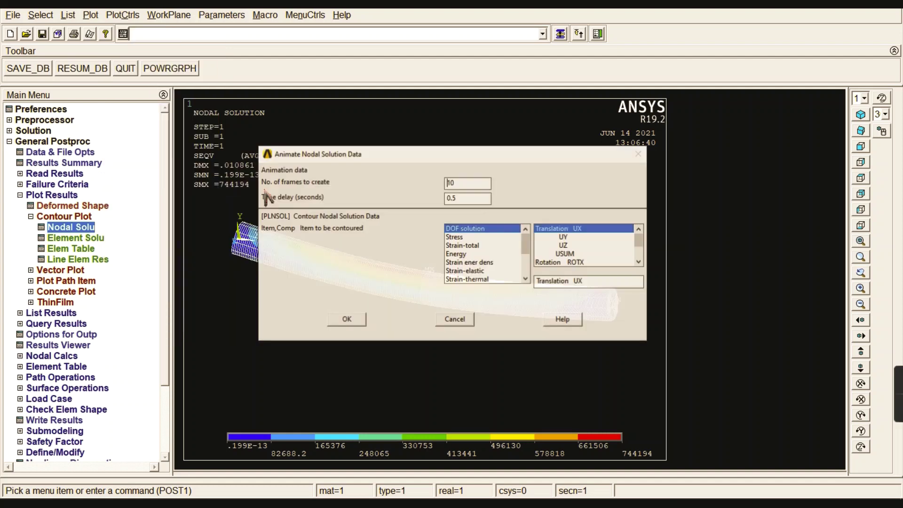
click(465, 237)
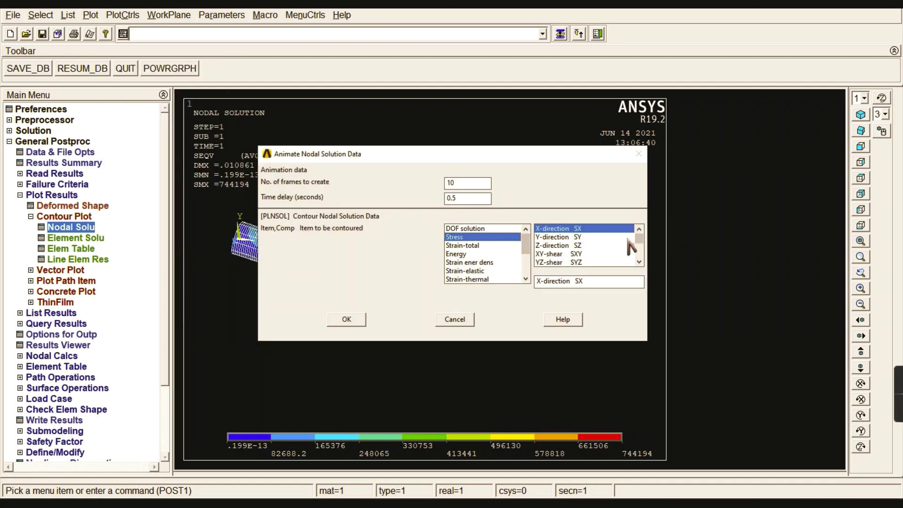
scroll(583, 245, down, 3)
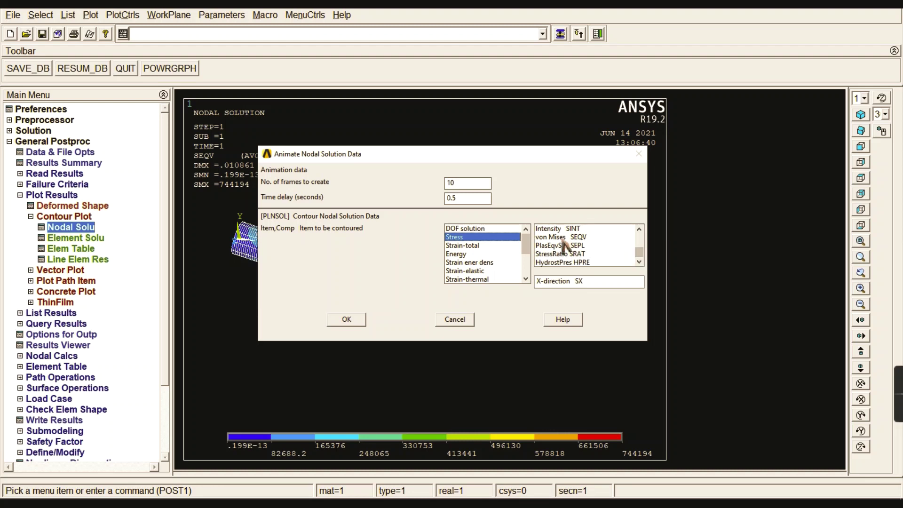
click(564, 237)
click(354, 320)
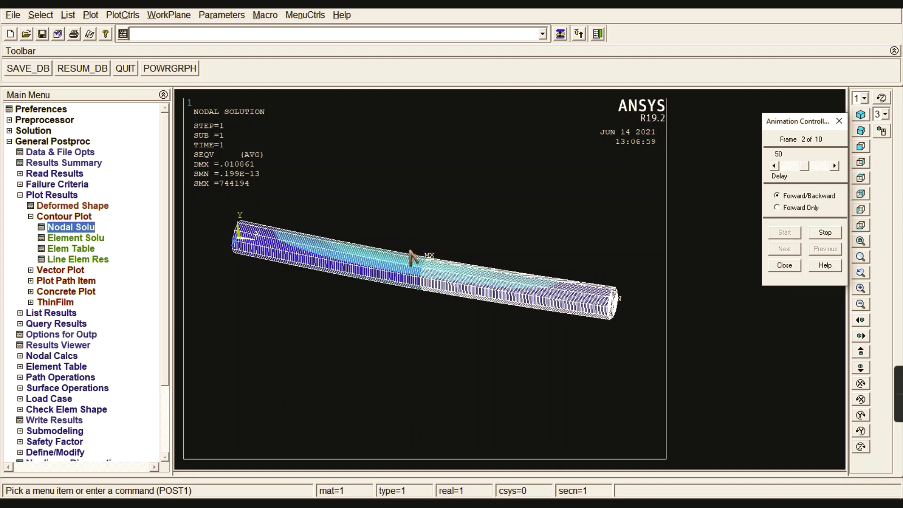
click(837, 234)
click(794, 266)
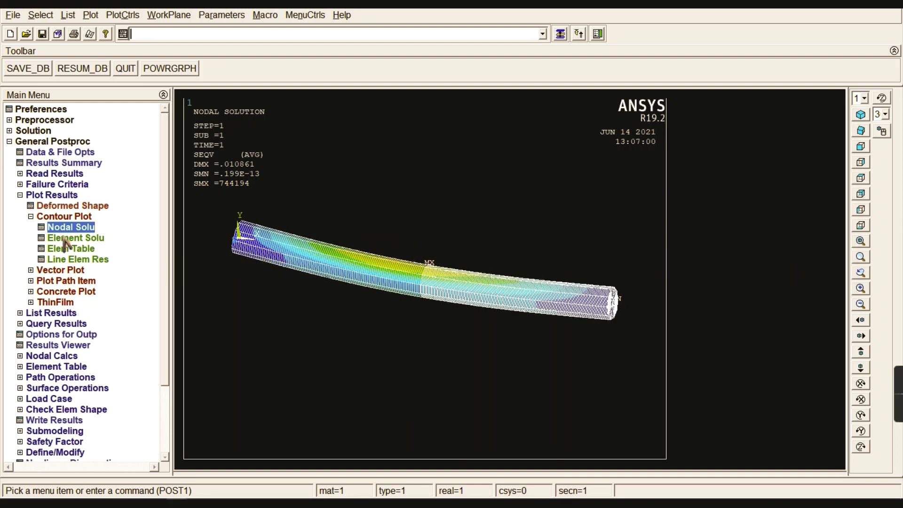
Step: Define two element table items by sequence number, SMISC, 3 and SMISC, 6
click(67, 217)
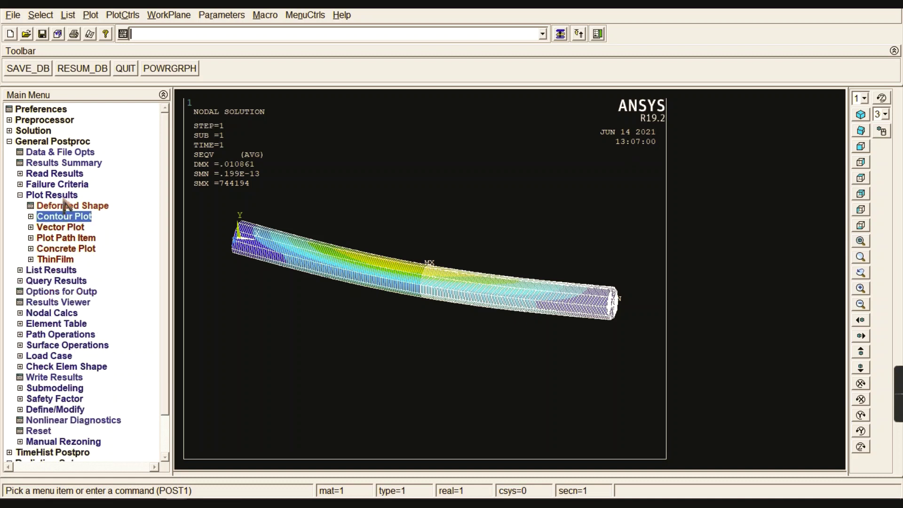
click(64, 198)
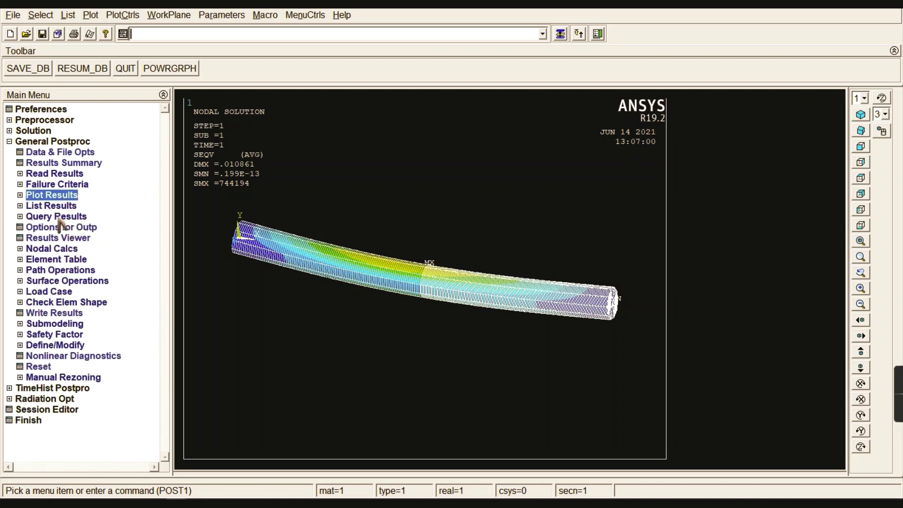
click(56, 260)
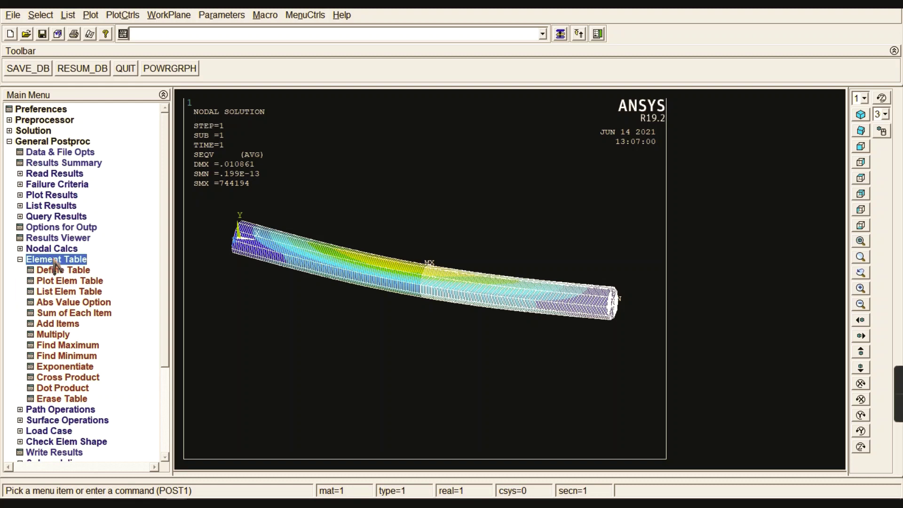
click(56, 269)
click(102, 283)
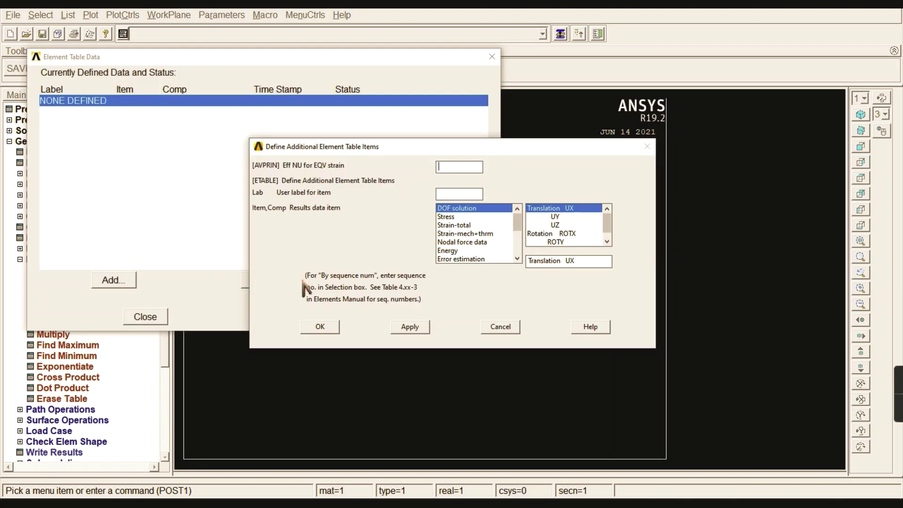
drag(516, 217, 522, 247)
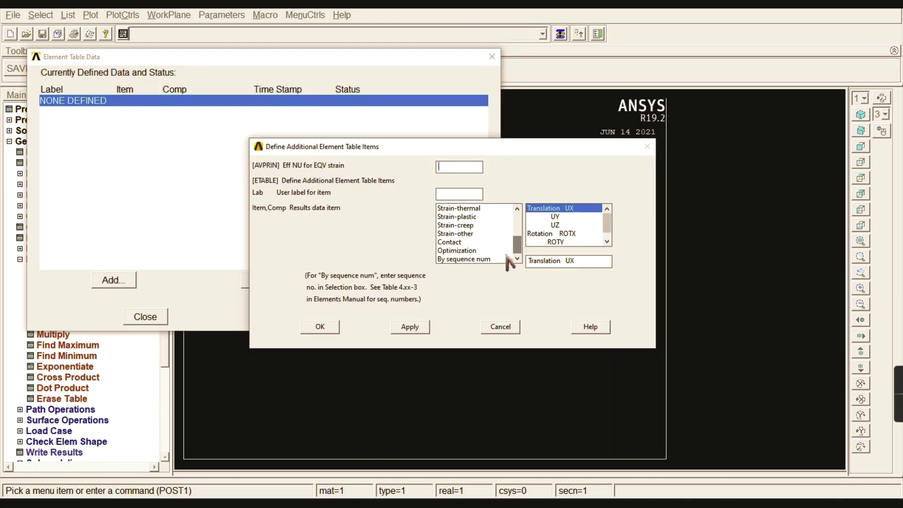
click(486, 261)
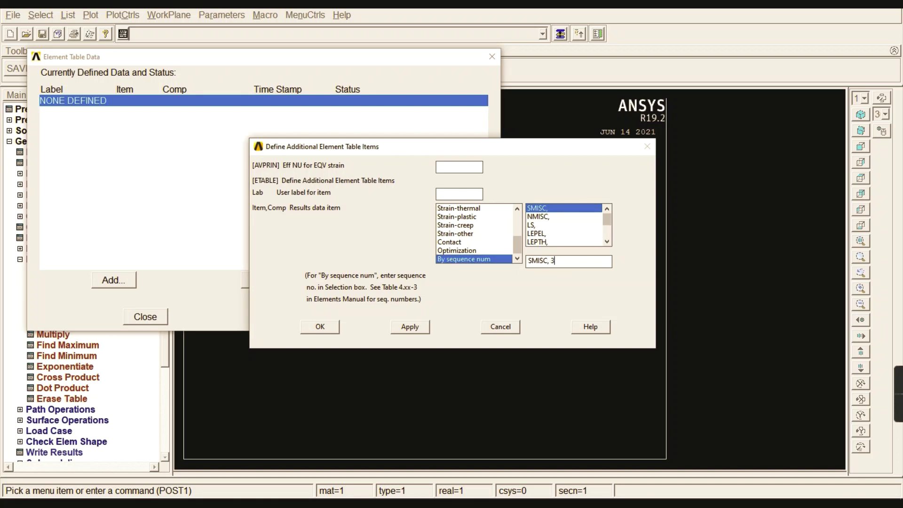
click(412, 329)
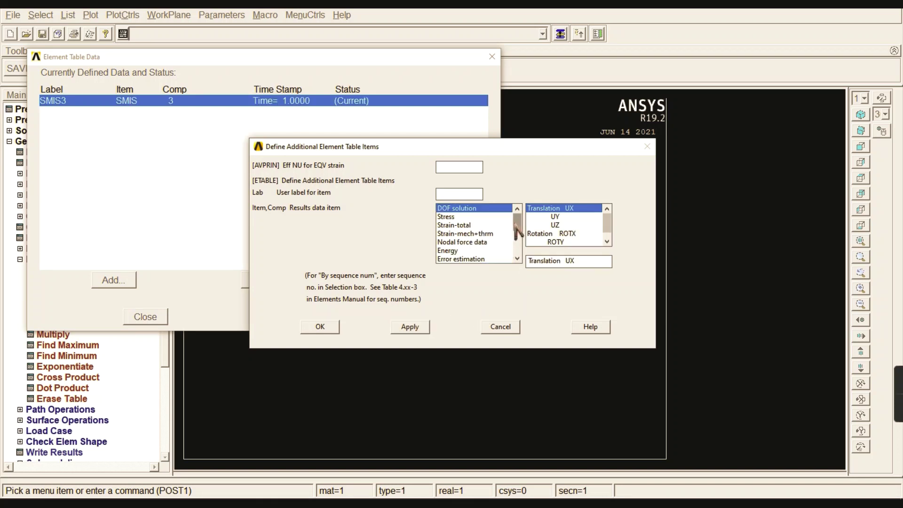
click(505, 259)
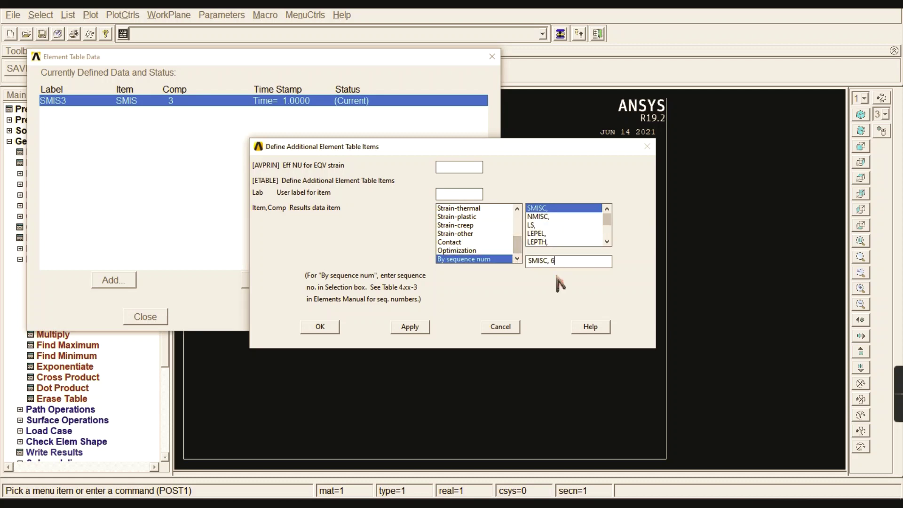
click(412, 326)
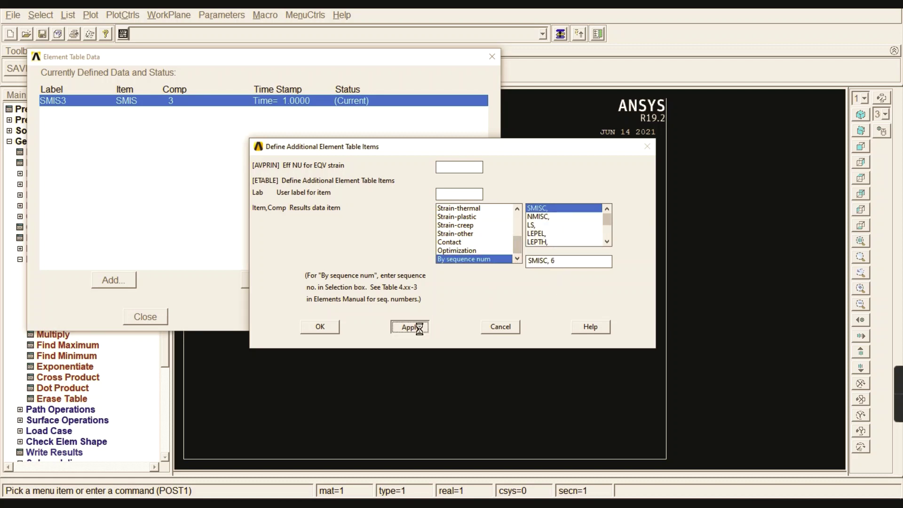
Step: Add element table items SMISC, 16 and SMISC, 19 by sequence number and close the element table data
click(505, 259)
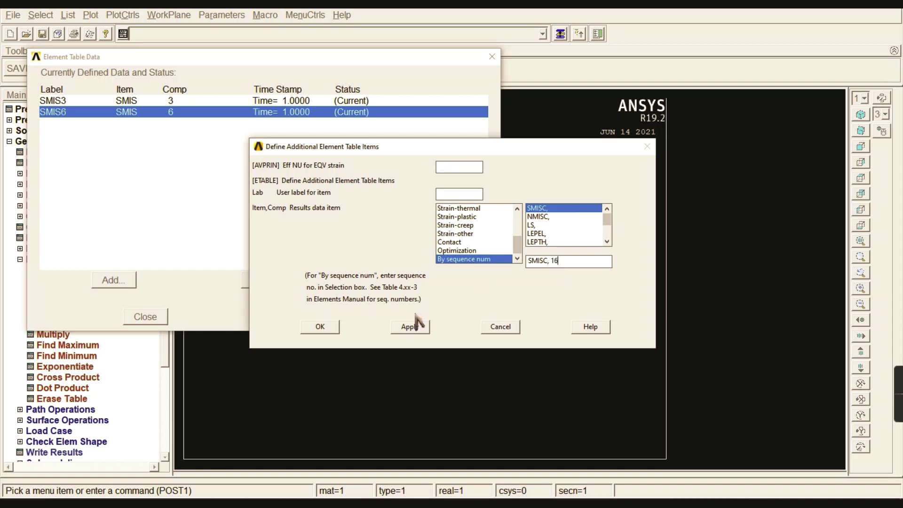
text(16)
click(410, 327)
drag(517, 212, 517, 246)
click(490, 259)
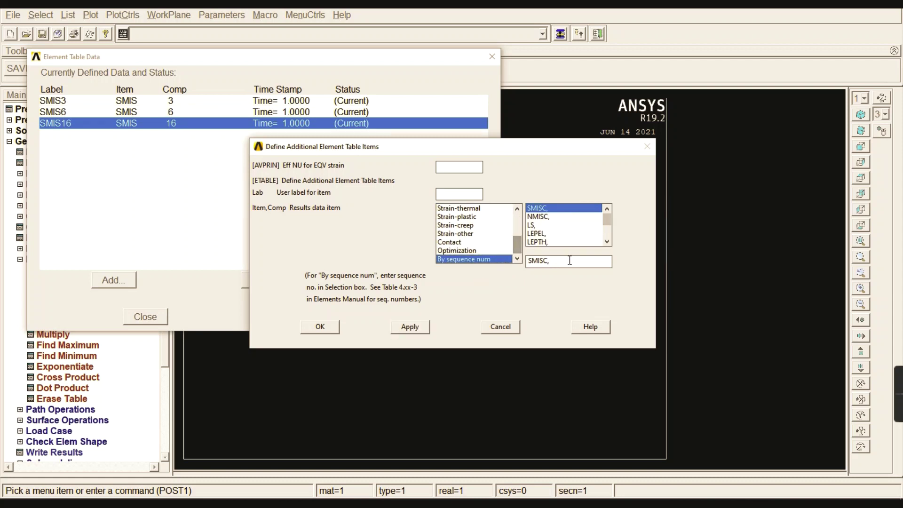
click(321, 327)
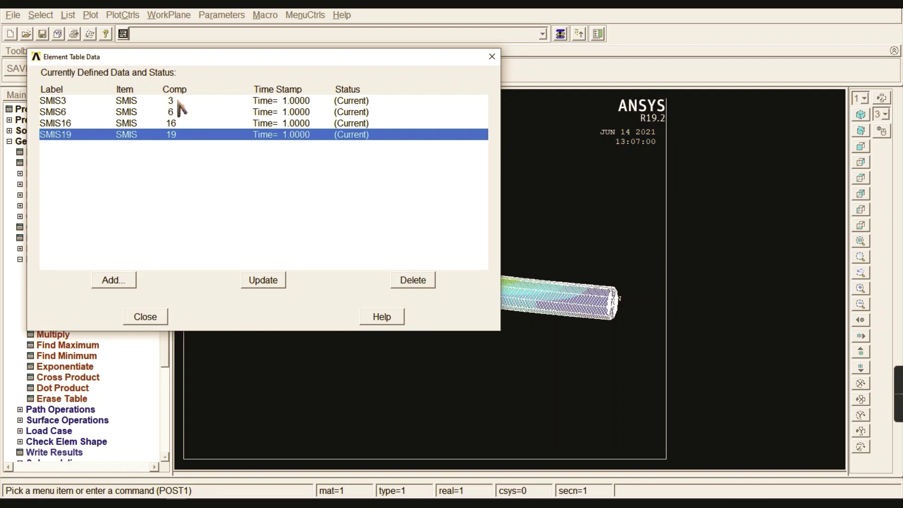
drag(182, 108, 177, 147)
click(151, 319)
click(51, 259)
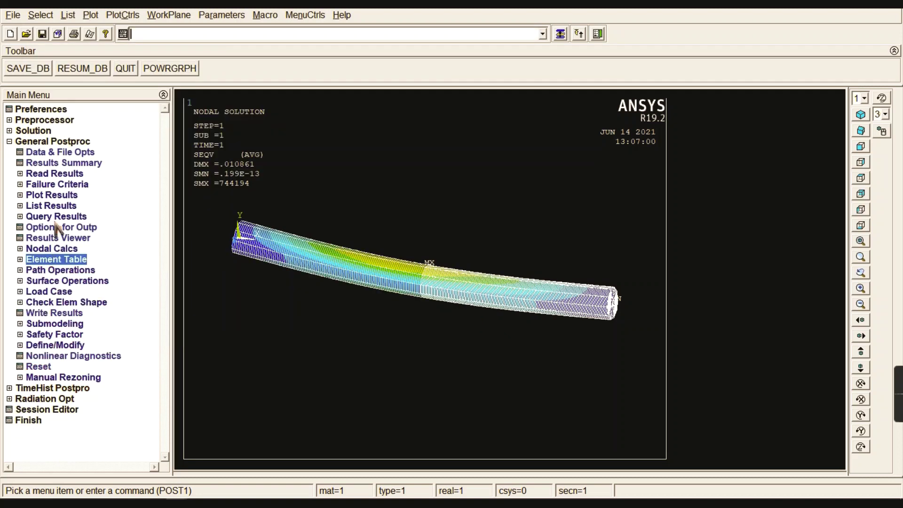
Step: Plot the line element results with SMIS3 at node I and SMIS16 at node J, shown in front view
click(57, 195)
click(58, 218)
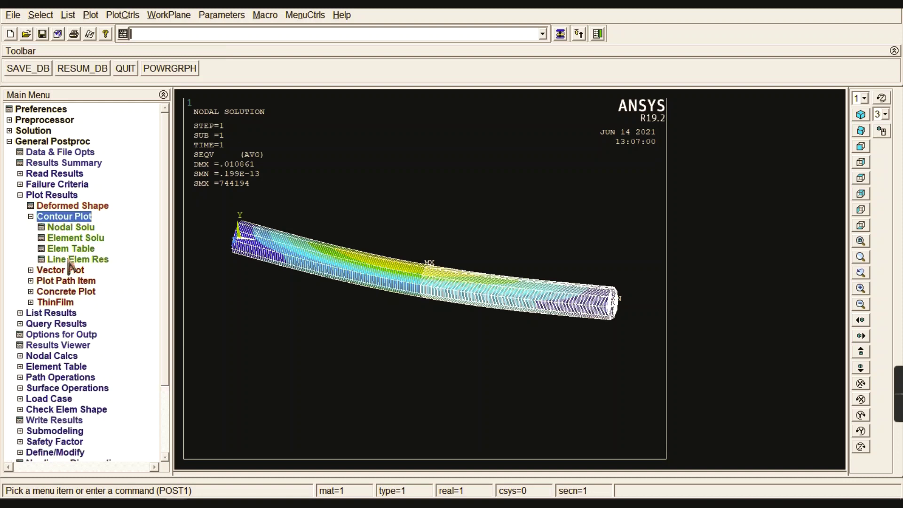
click(71, 260)
click(542, 185)
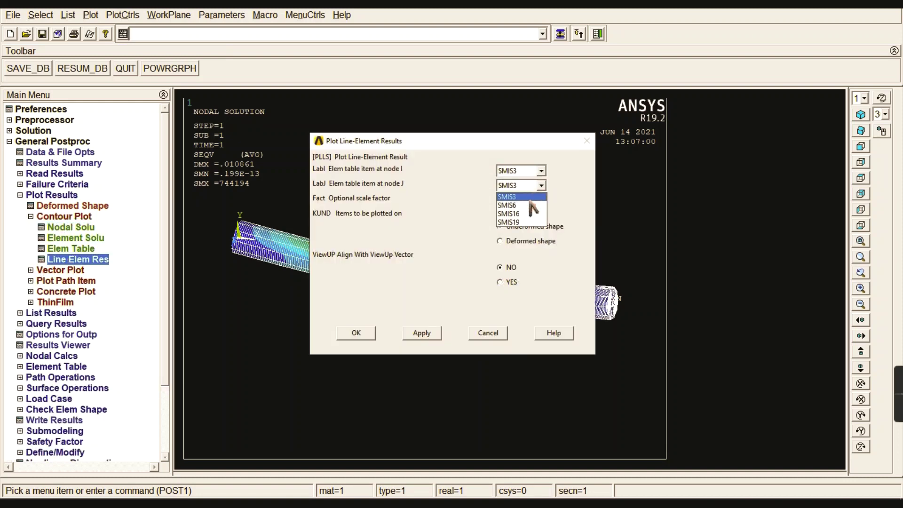
click(513, 209)
click(358, 334)
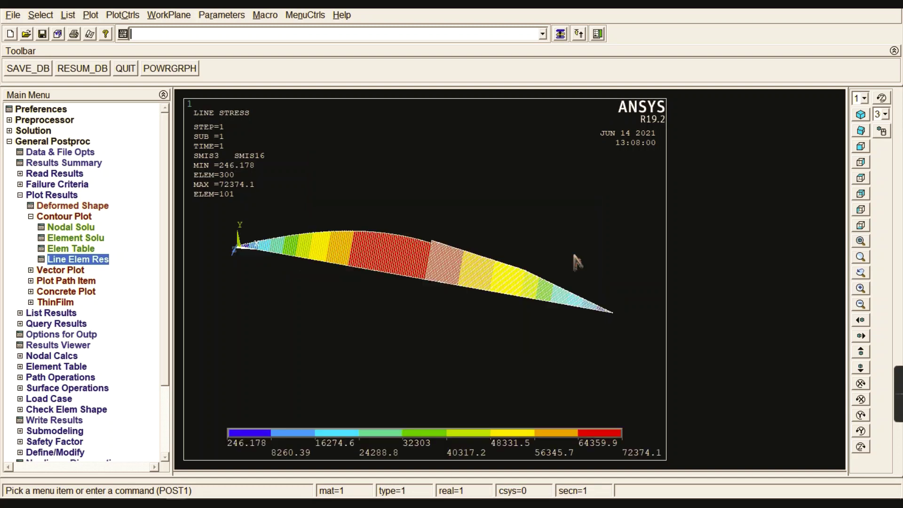
click(862, 149)
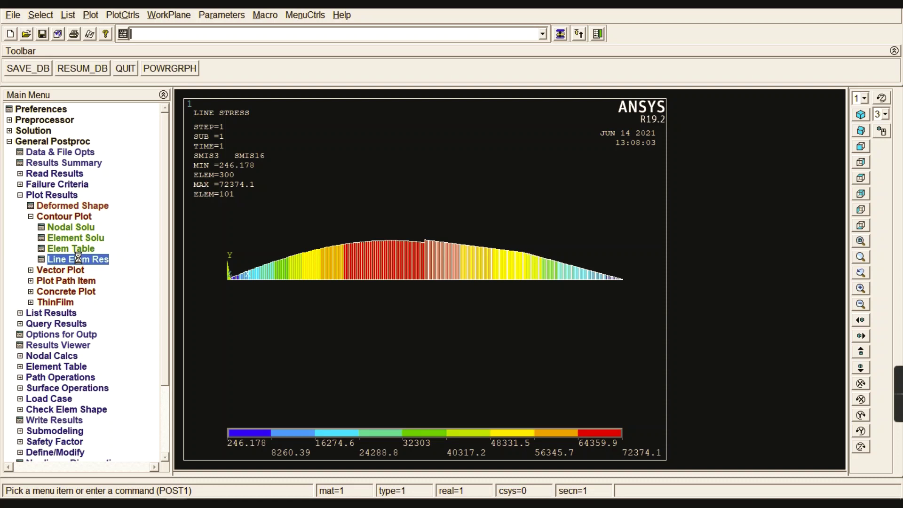
Step: Plot the line element results with SMIS6 at node I and SMIS19 at node J on the undeformed shape
click(541, 171)
click(530, 191)
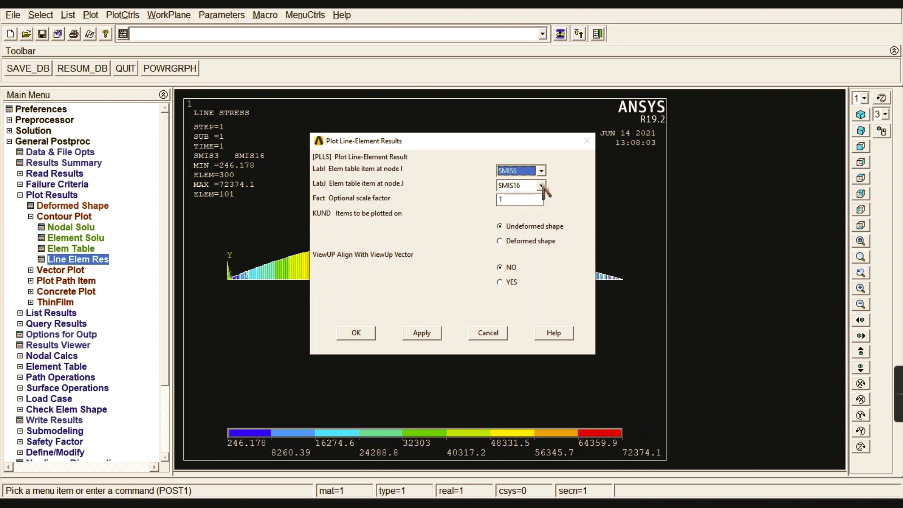
click(542, 186)
click(522, 223)
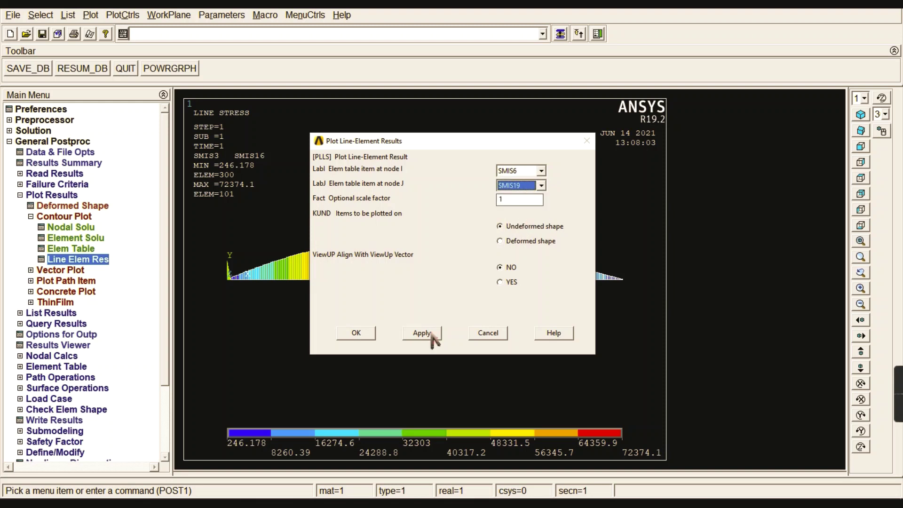
click(367, 335)
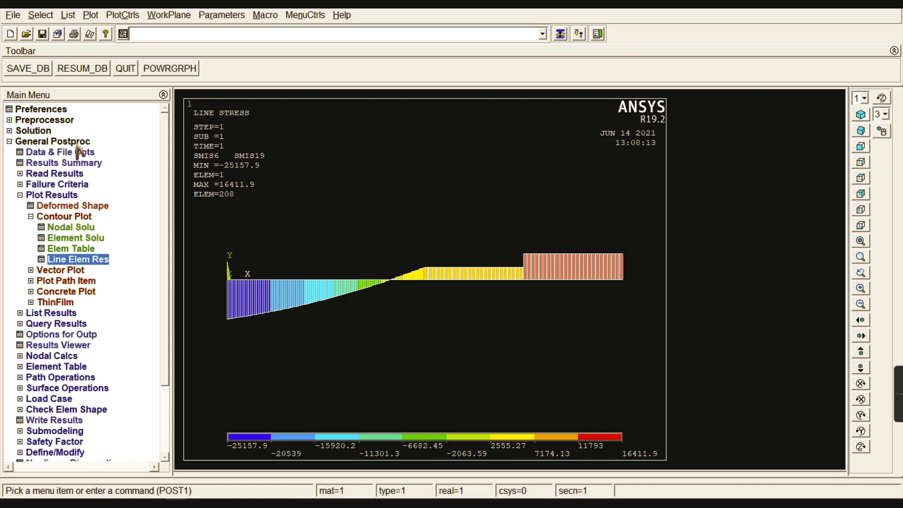
Step: Reverse the plot colors so the line stress diagram is drawn on a white background
click(121, 16)
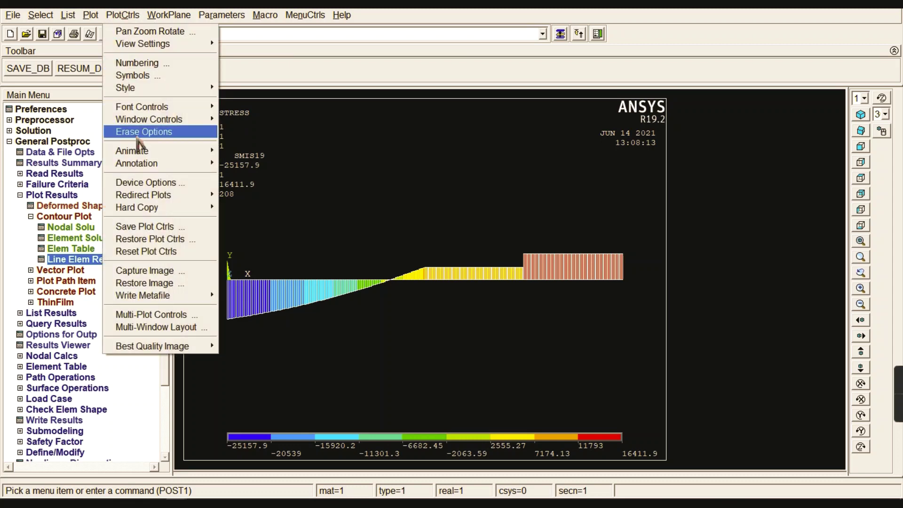
mouse_move(135, 90)
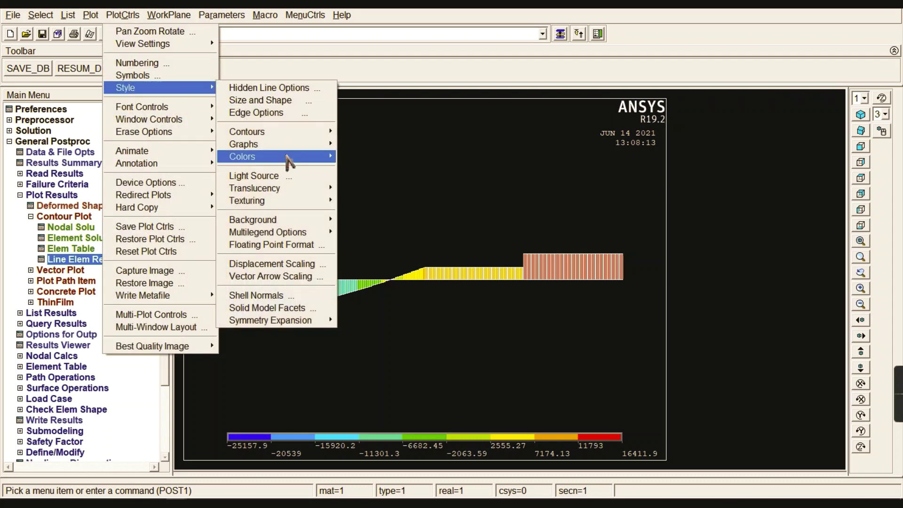
mouse_move(290, 159)
click(401, 221)
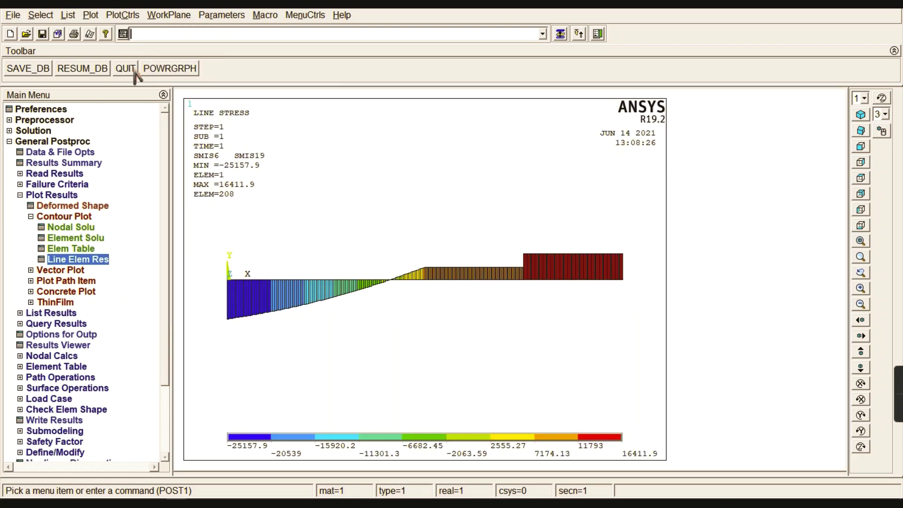
Step: Capture the SMIS6/SMIS19 line stress plot as an image in its own window
click(120, 14)
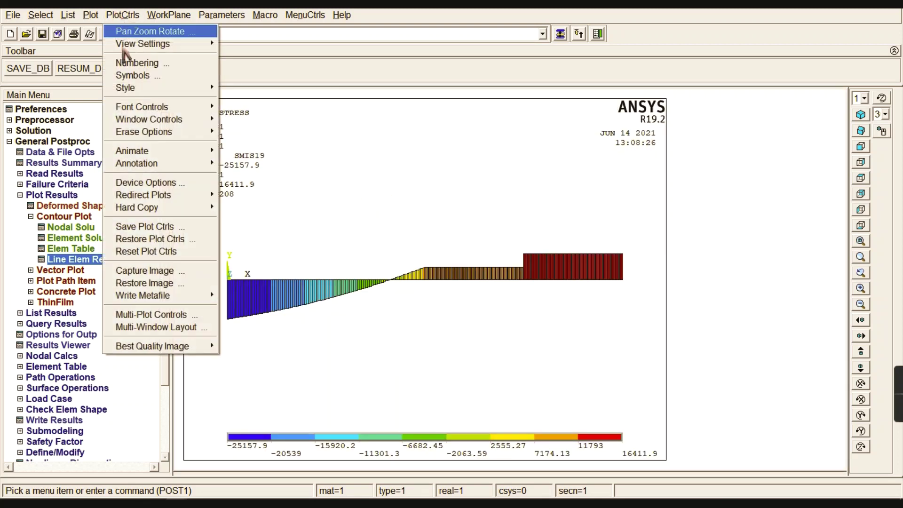
click(145, 270)
drag(384, 109, 382, 70)
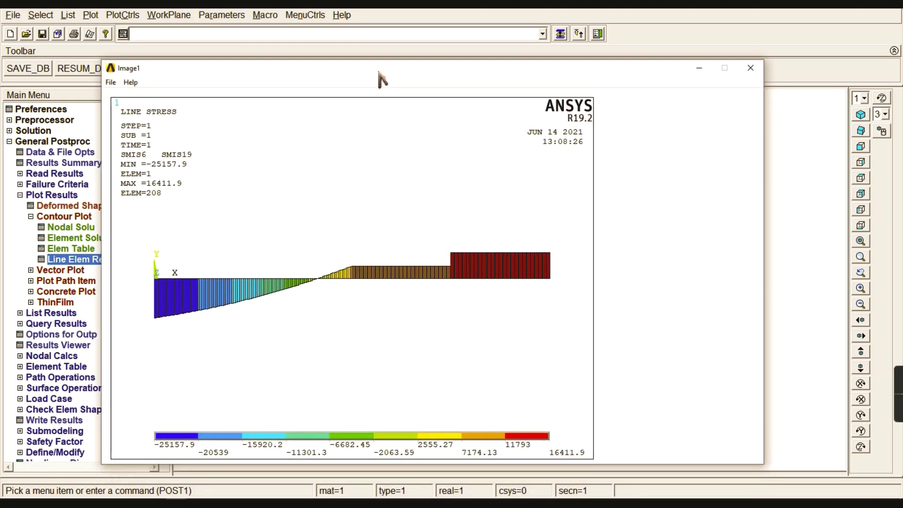